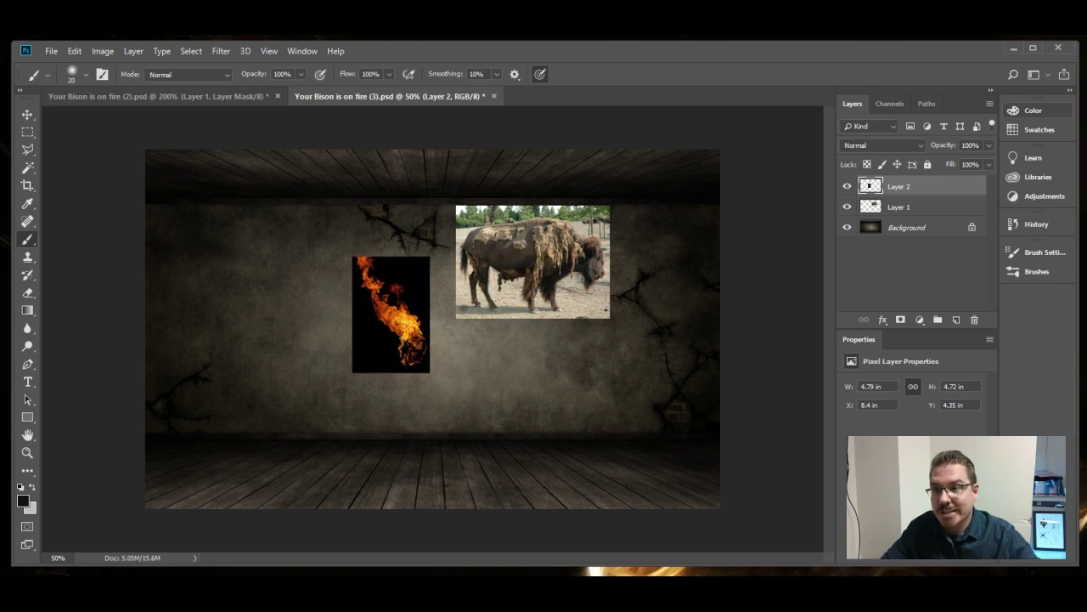
Move the bison photo on Layer 1 down beside the flame image.
click(27, 114)
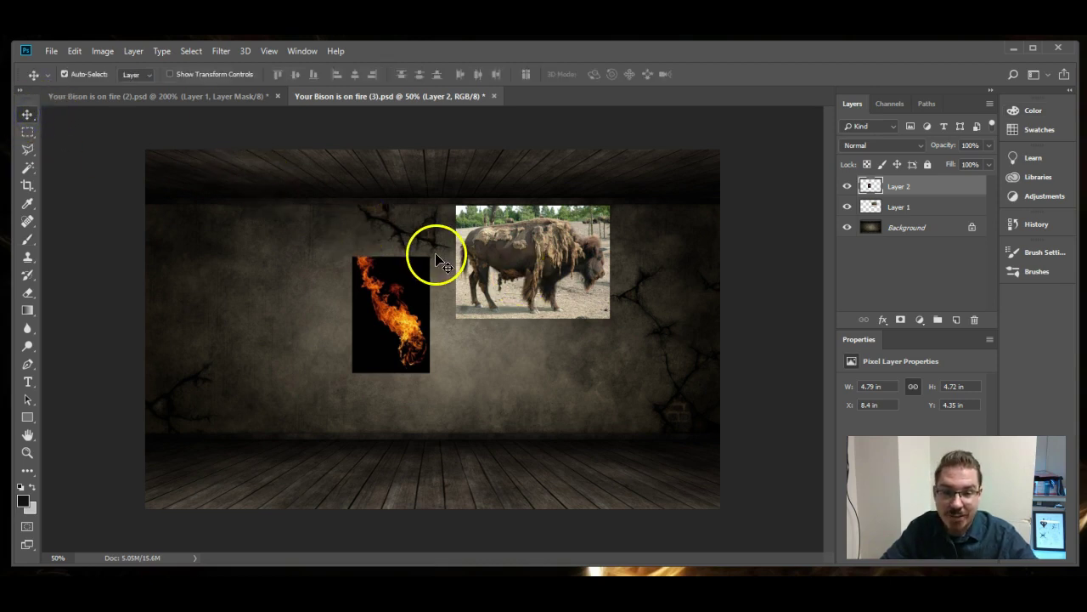
click(527, 272)
drag(527, 272, 427, 418)
Scale the bison photo up to about 199% and shift it left to centre it.
click(51, 52)
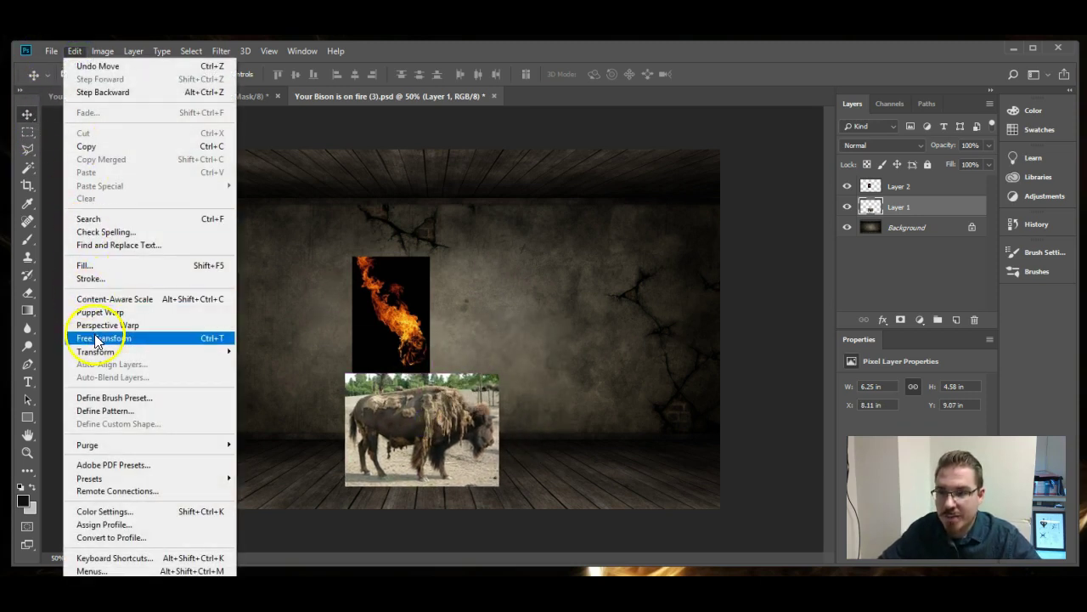
click(95, 338)
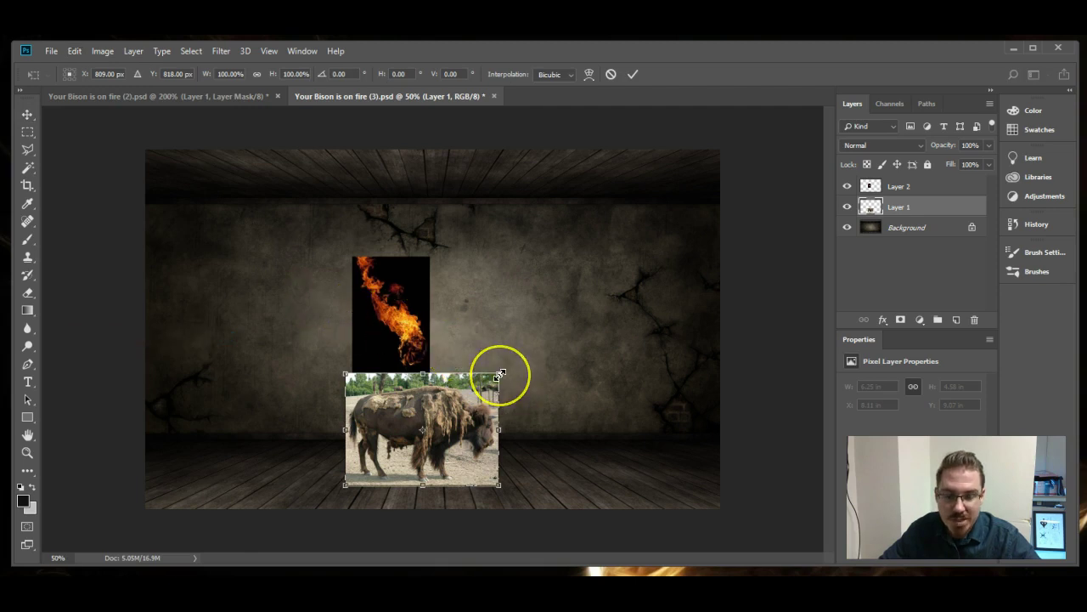
drag(499, 374, 646, 253)
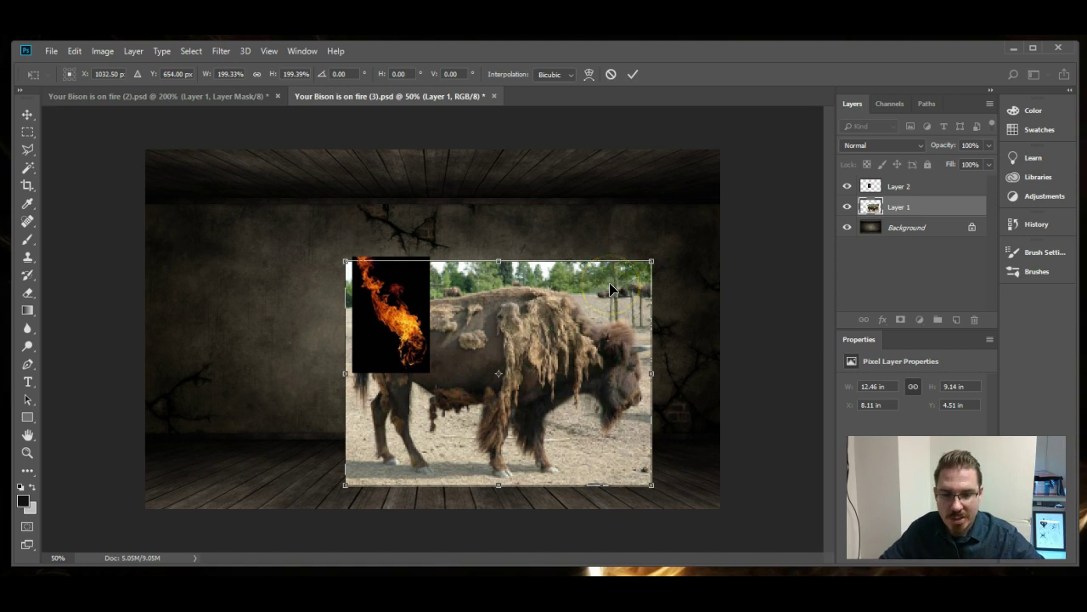
key(Return)
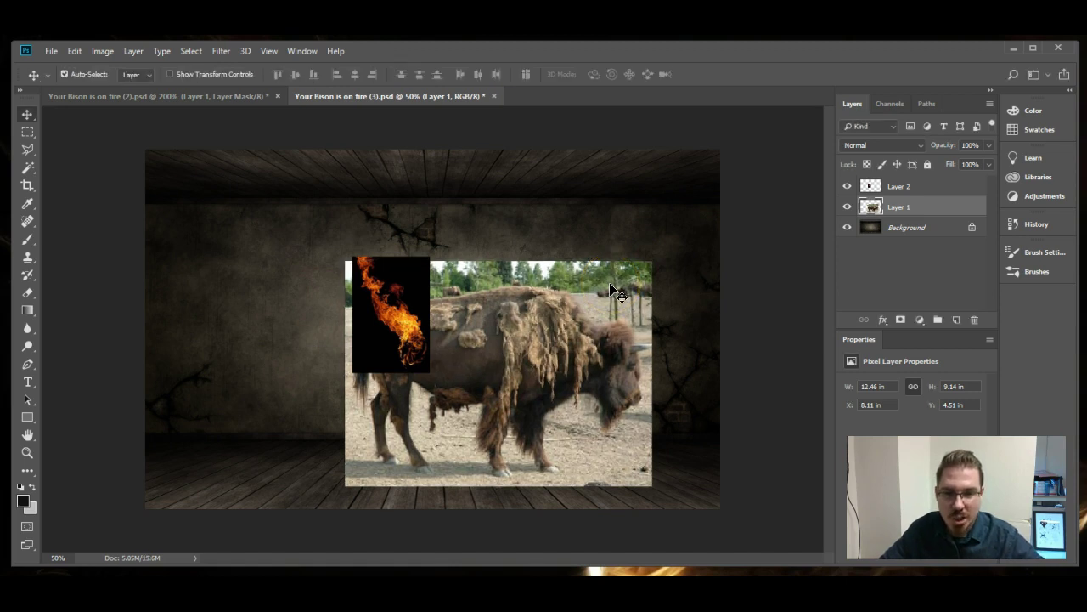
drag(512, 370, 448, 370)
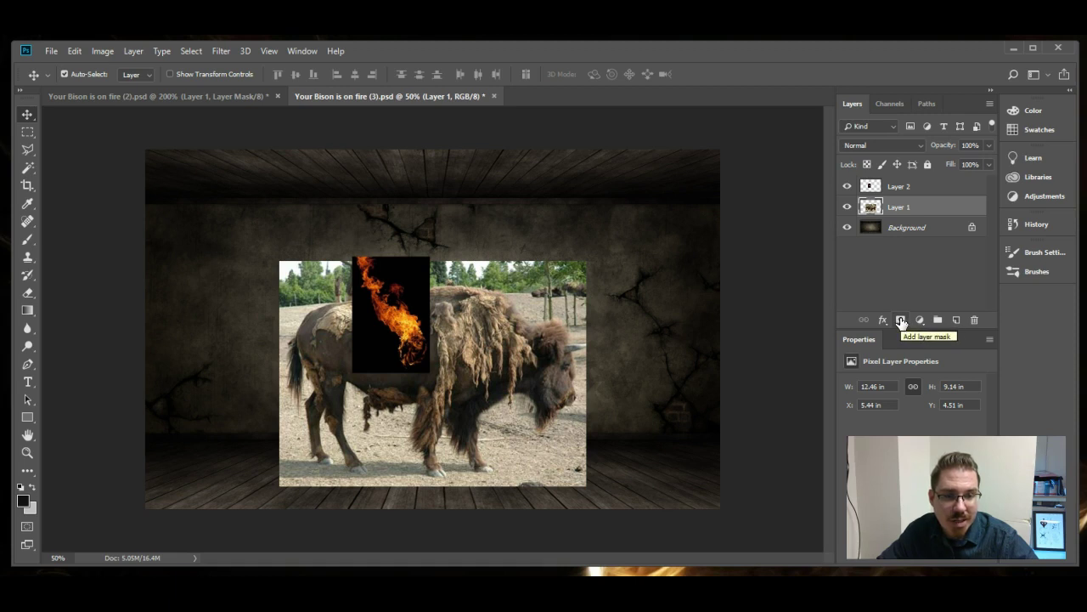
Add a white mask to Layer 1, hide flame Layer 2, and target the mask.
click(902, 321)
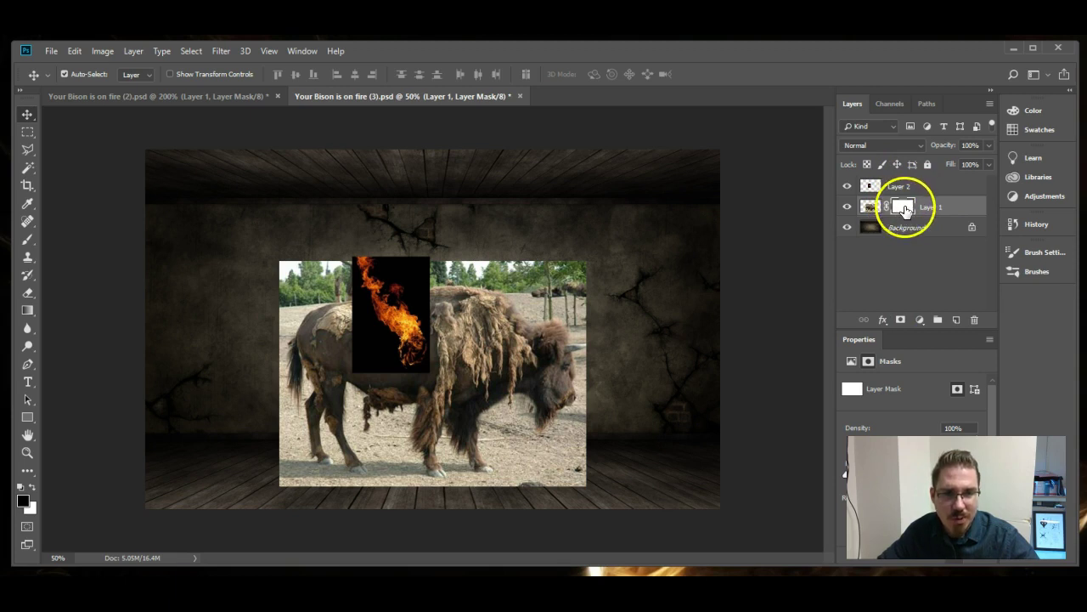
click(847, 186)
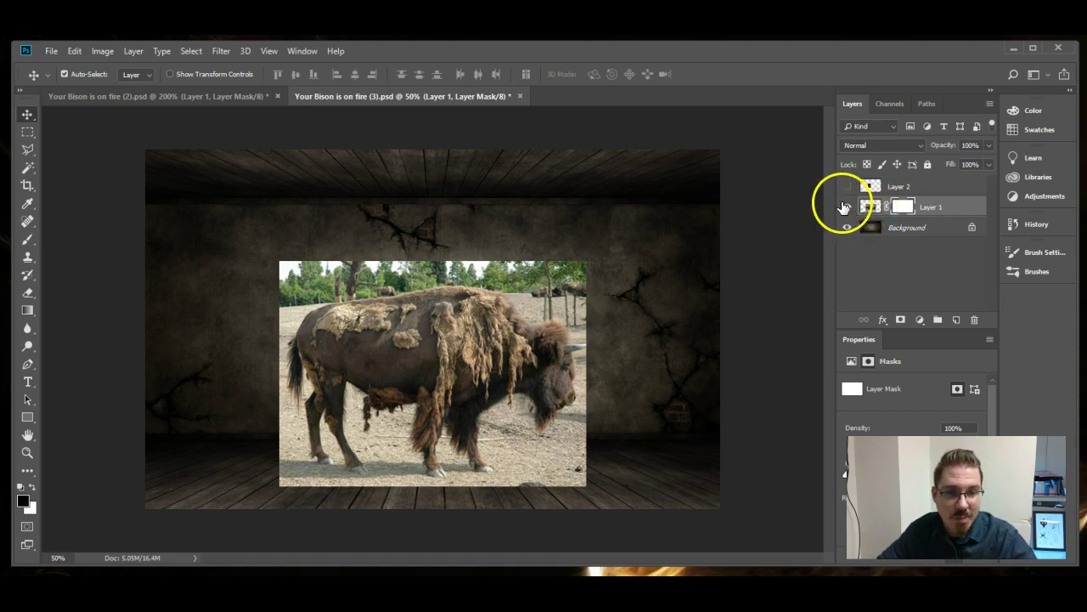
click(869, 208)
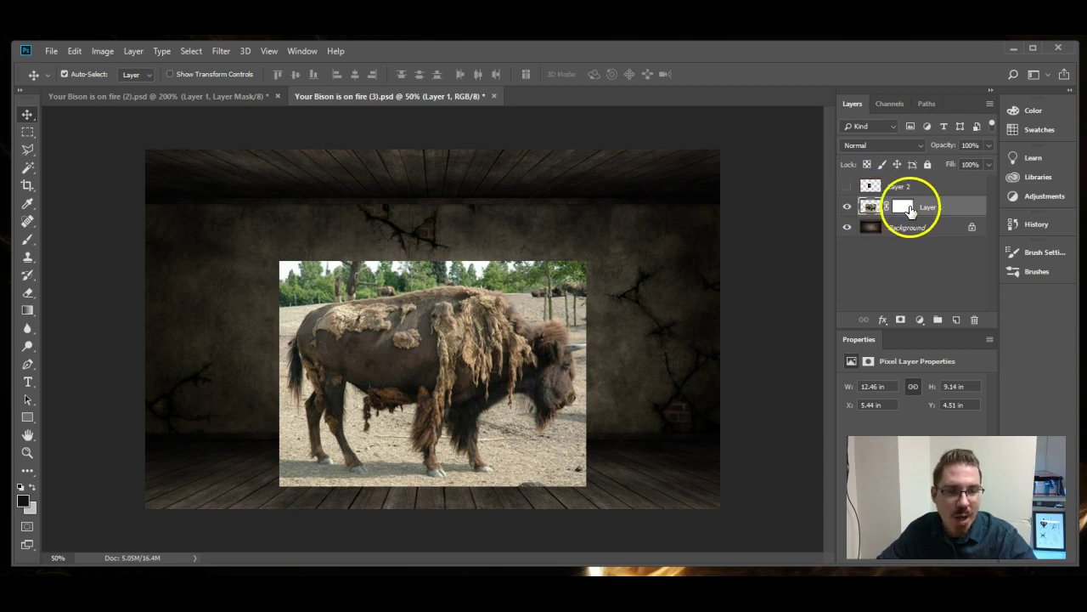
click(902, 208)
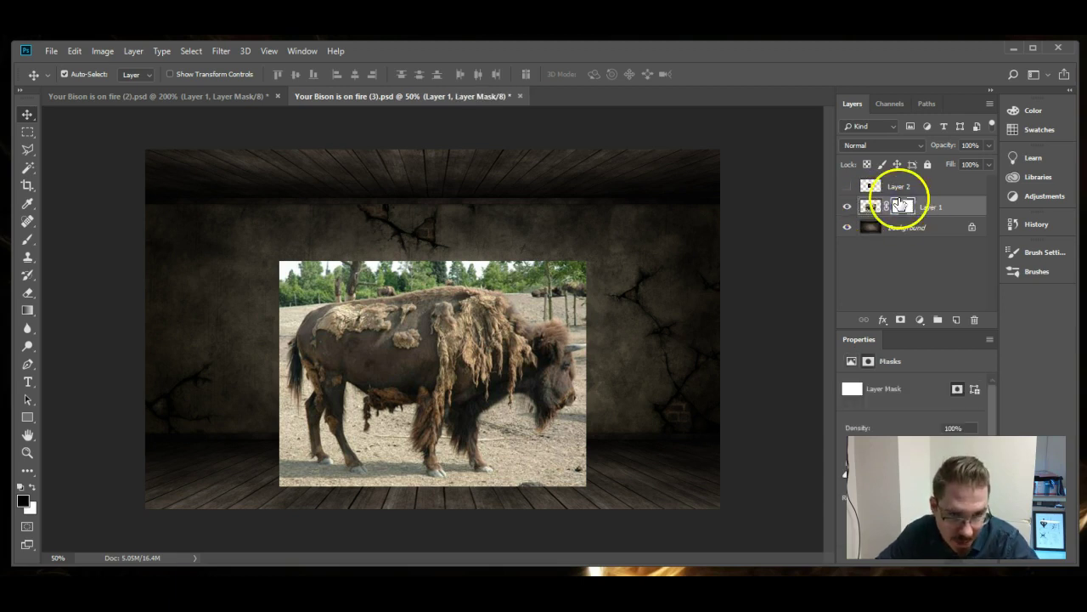
With the Brush tool and swapped colours, paint a test stroke near the bison's rump.
click(27, 240)
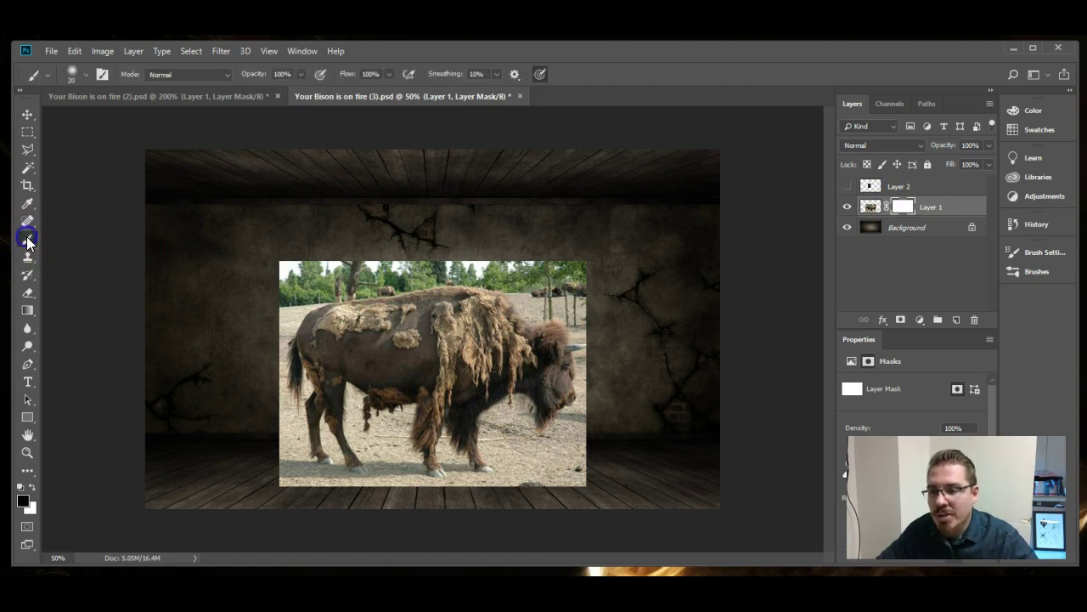
click(30, 489)
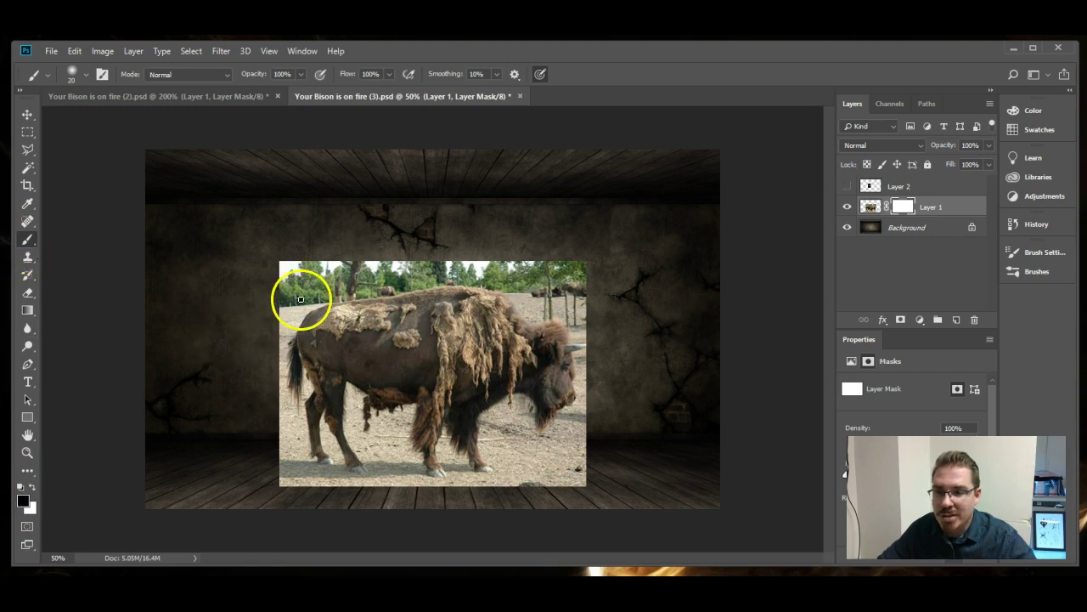
click(258, 306)
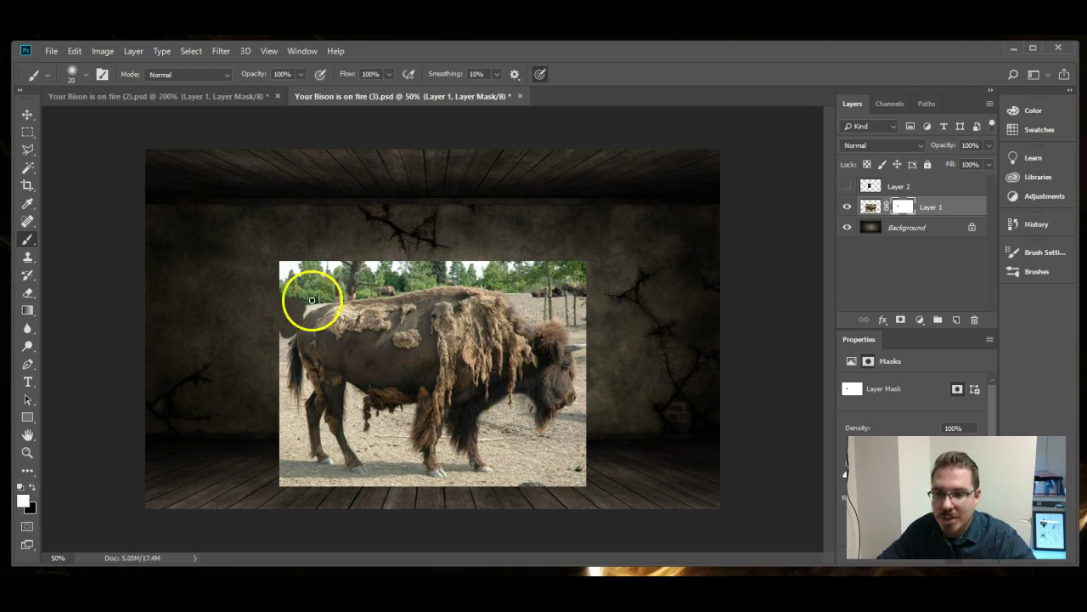
drag(301, 306, 280, 326)
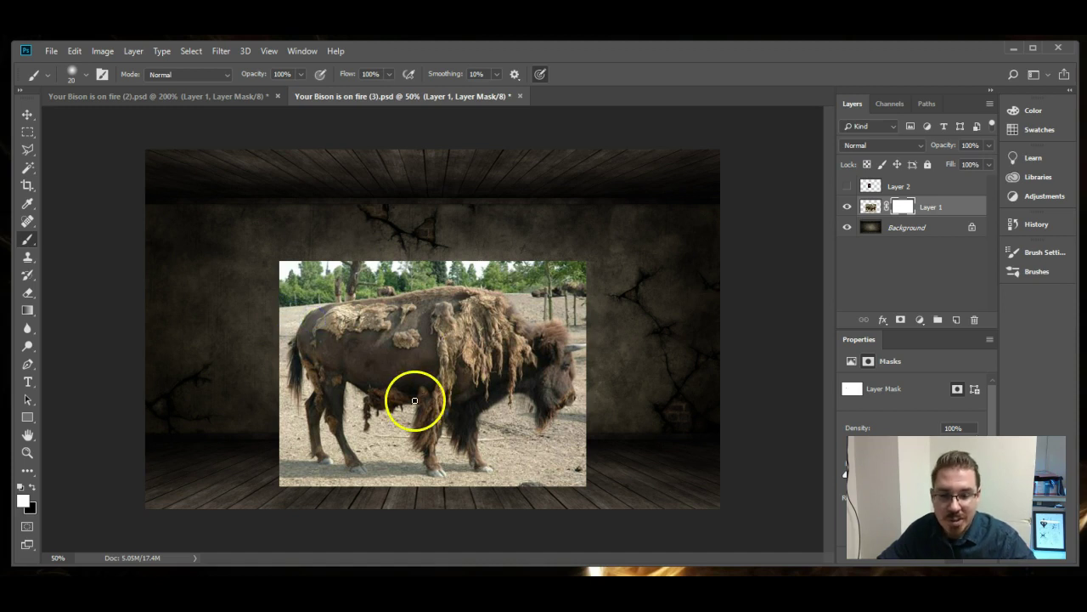
Zoom to 200% on the bison's legs and set the brush to 17 px, 97% hardness.
scroll(419, 407, up, 3)
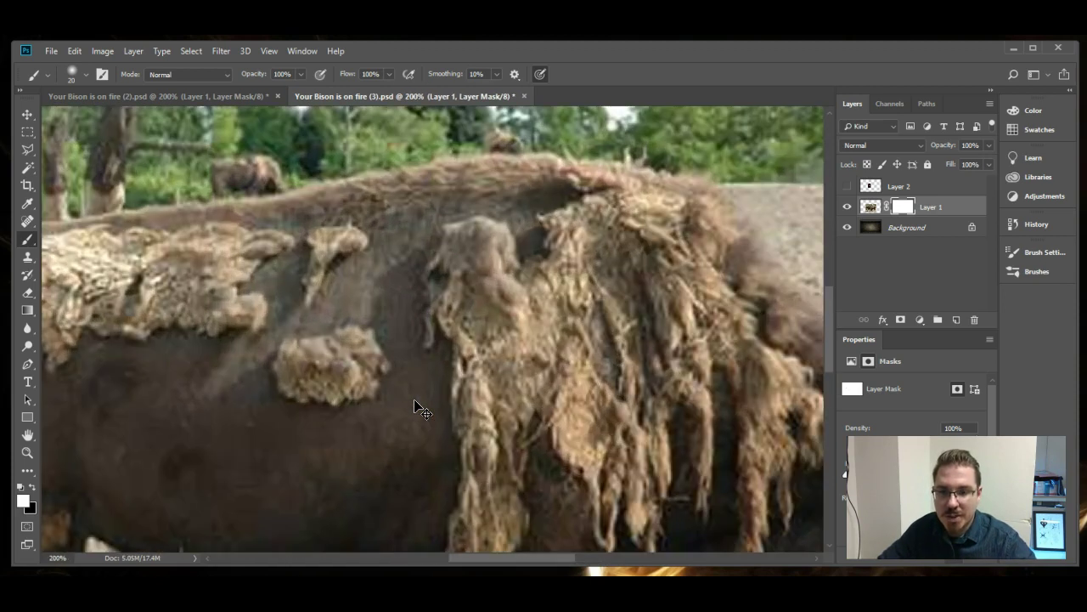
drag(393, 454, 413, 340)
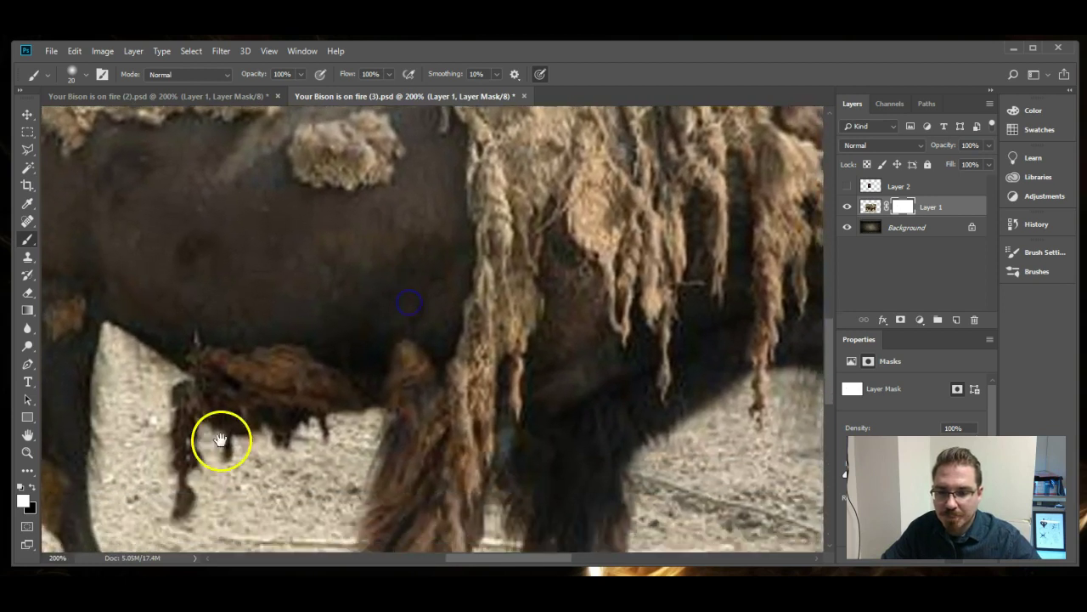
drag(231, 429, 411, 328)
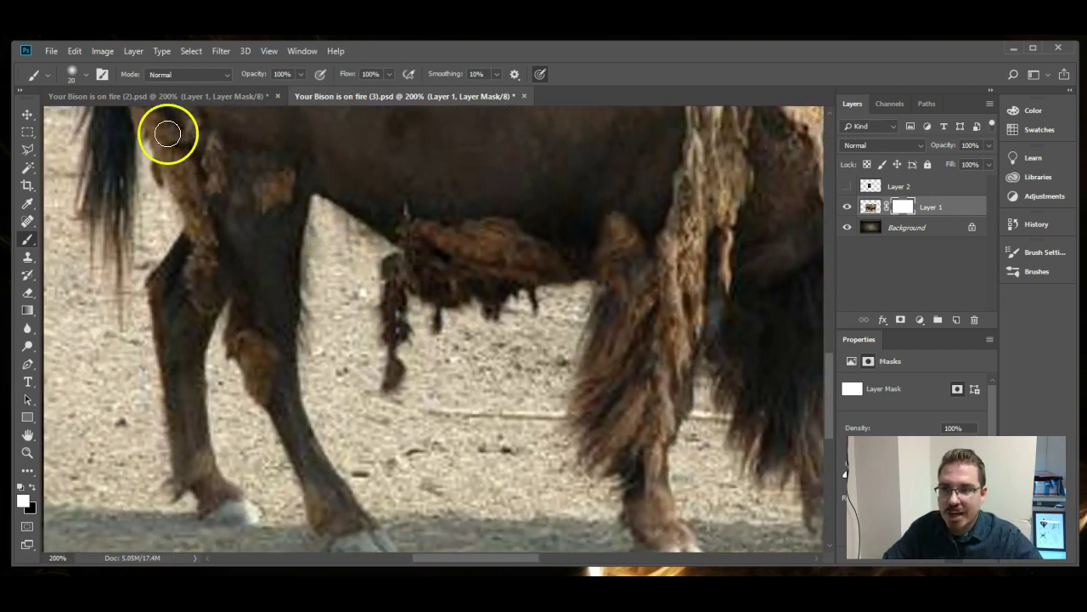
click(85, 73)
click(87, 73)
click(87, 73)
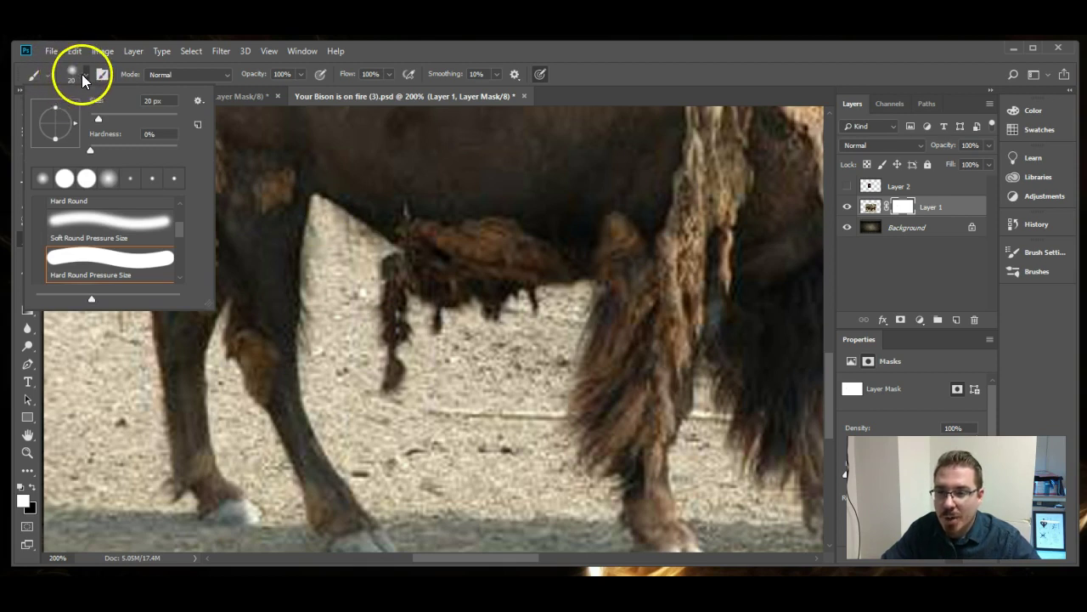
click(86, 73)
click(86, 74)
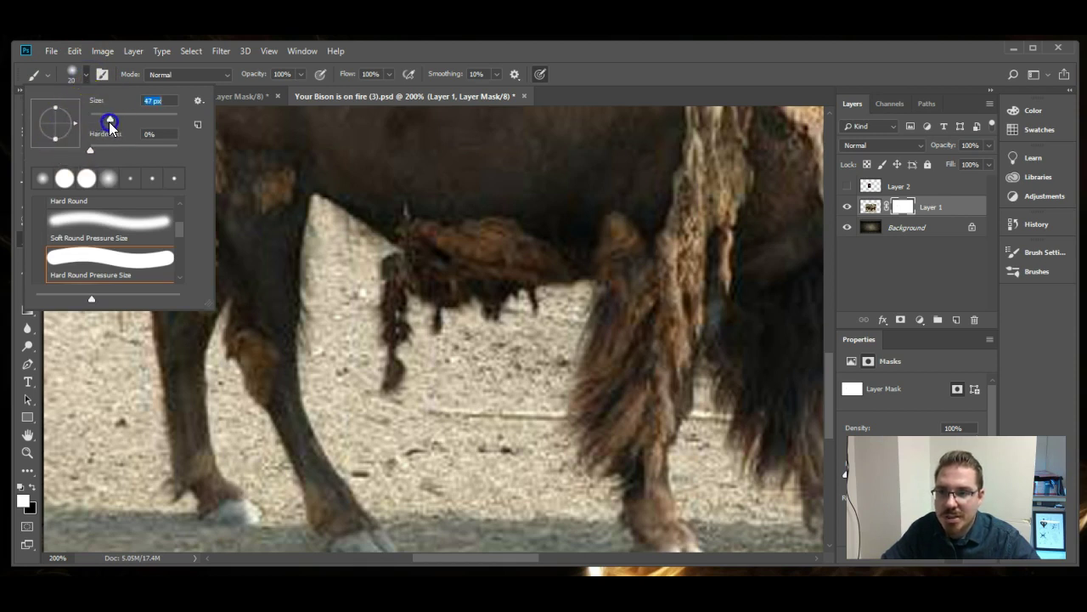
mouse_move(100, 126)
mouse_down()
mouse_move(97, 153)
mouse_move(122, 153)
mouse_up()
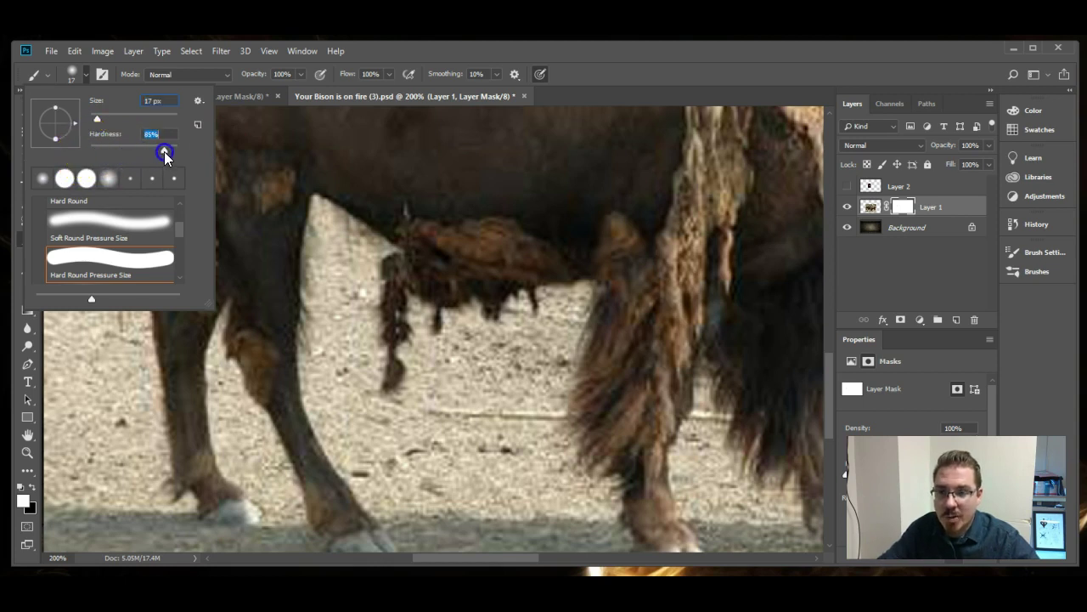
click(315, 231)
Paint black on the mask to hide the fur hanging below the bison's belly.
click(30, 483)
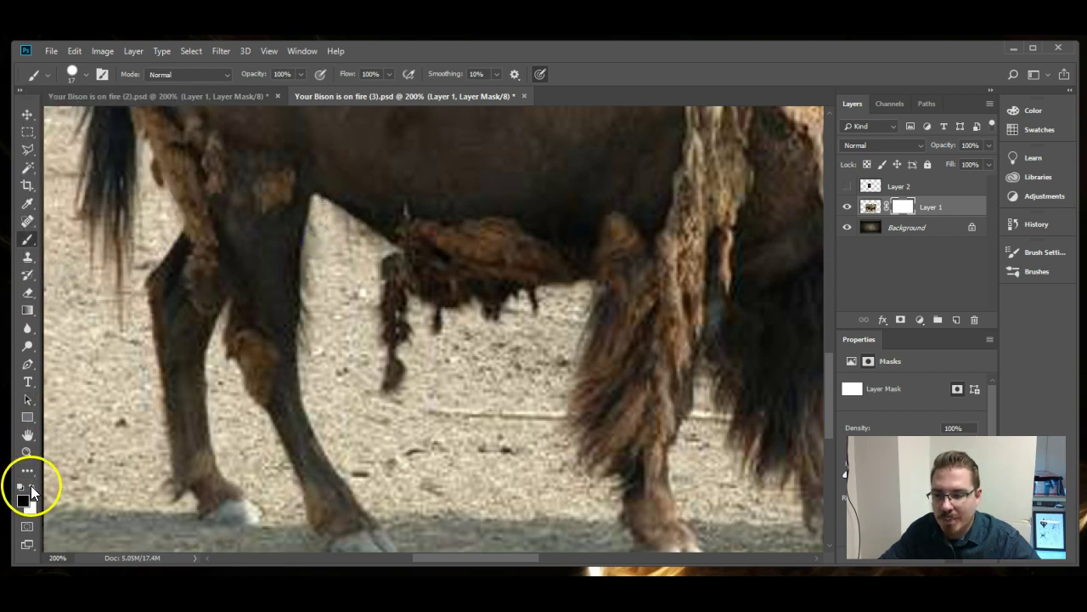
mouse_move(275, 284)
mouse_down()
mouse_move(319, 232)
mouse_move(316, 244)
mouse_up()
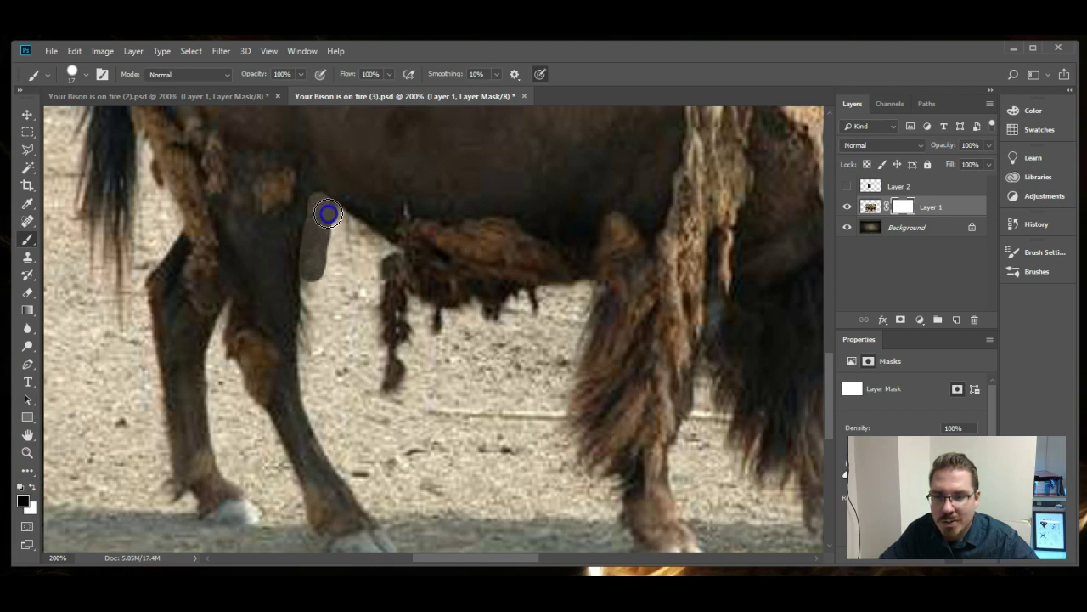
drag(364, 233, 380, 245)
mouse_move(401, 298)
mouse_down()
mouse_move(429, 352)
mouse_move(450, 337)
mouse_move(449, 318)
mouse_move(475, 311)
mouse_move(438, 345)
mouse_move(387, 326)
mouse_move(364, 235)
mouse_move(353, 266)
mouse_move(353, 238)
mouse_move(339, 239)
mouse_move(318, 288)
mouse_move(311, 283)
mouse_move(306, 355)
mouse_move(313, 313)
mouse_move(353, 275)
mouse_move(342, 299)
mouse_move(399, 341)
mouse_up()
At 600% zoom, paint black along the bison's leg edge so the mask edge runs straight.
alt+scroll(400, 342, up, 5)
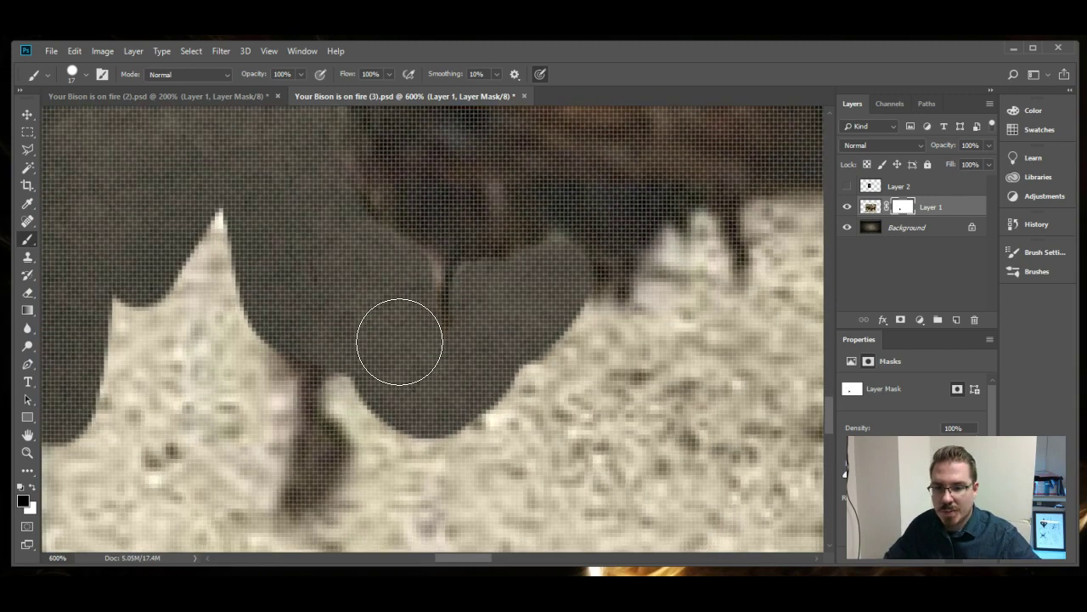
drag(158, 423, 313, 312)
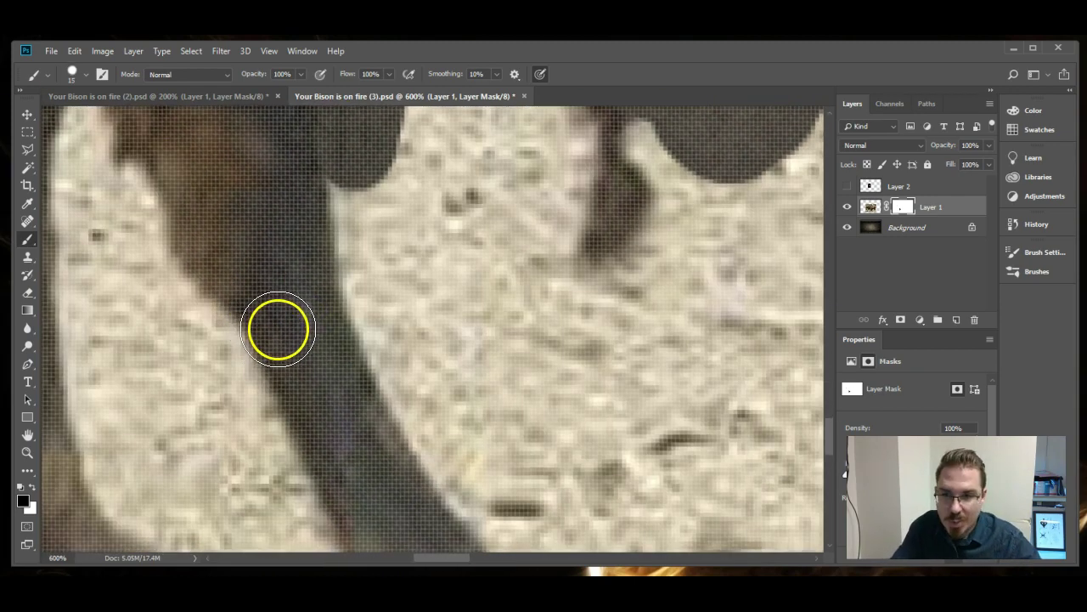
mouse_move(353, 250)
mouse_down()
mouse_move(335, 178)
mouse_move(336, 198)
mouse_up()
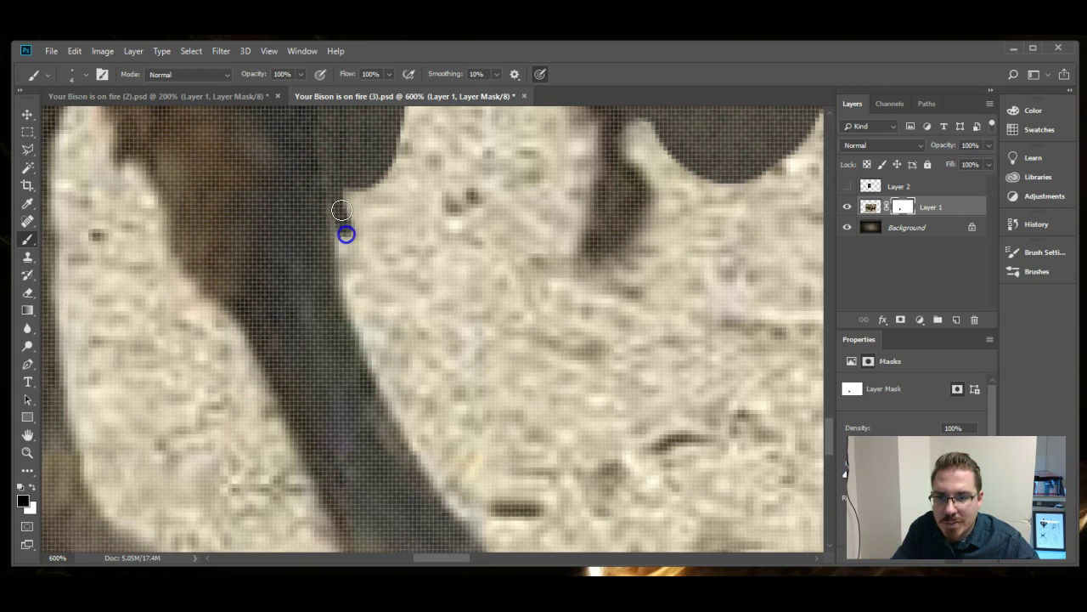
click(339, 221)
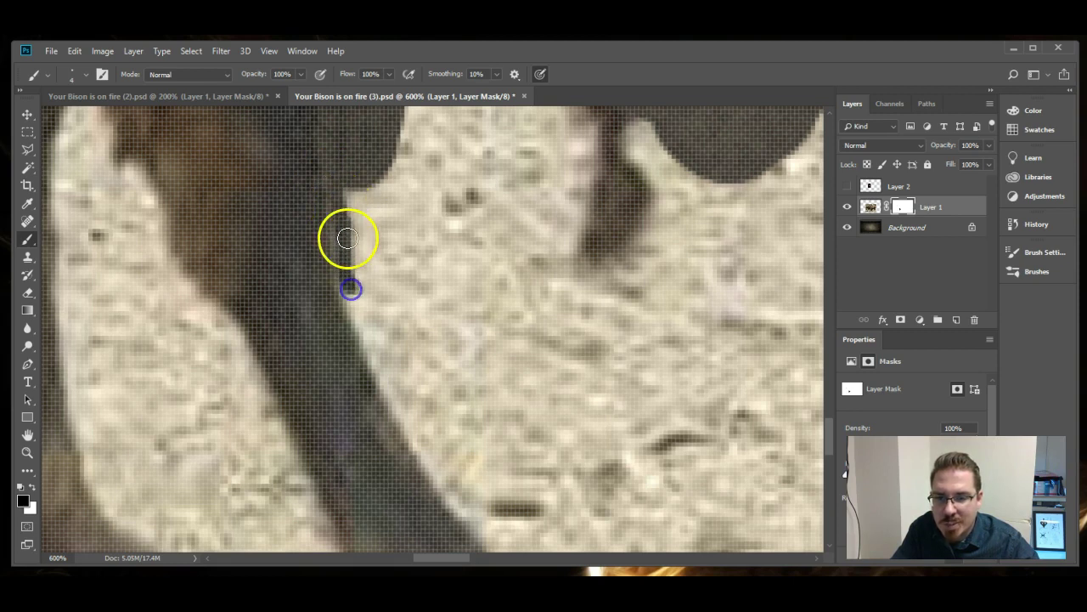
drag(348, 236, 335, 231)
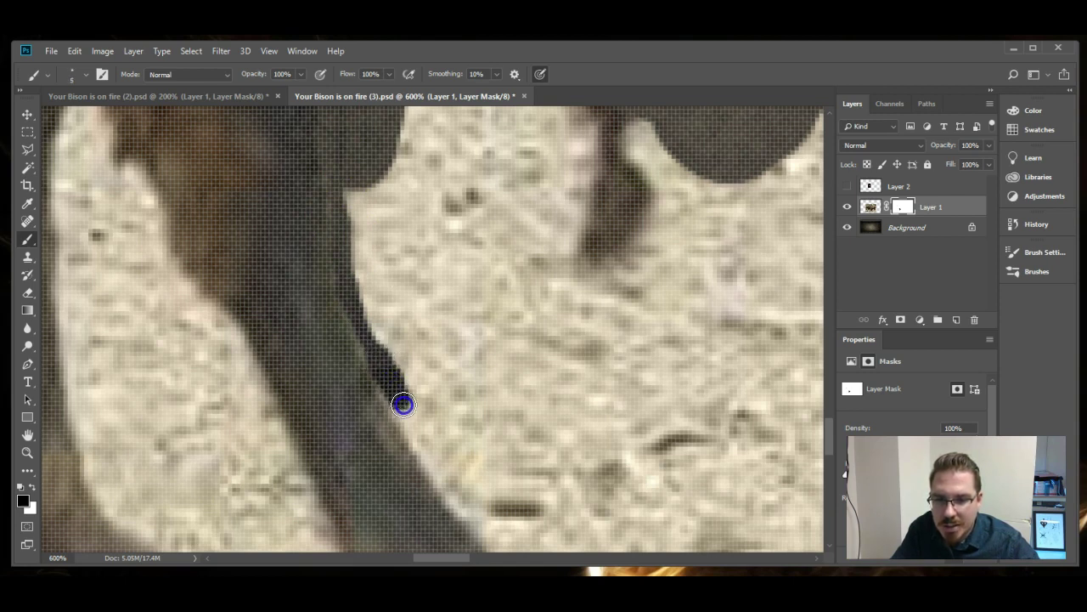
mouse_move(354, 168)
mouse_down()
mouse_move(376, 347)
mouse_move(371, 272)
mouse_up()
scroll(323, 301, down, 6)
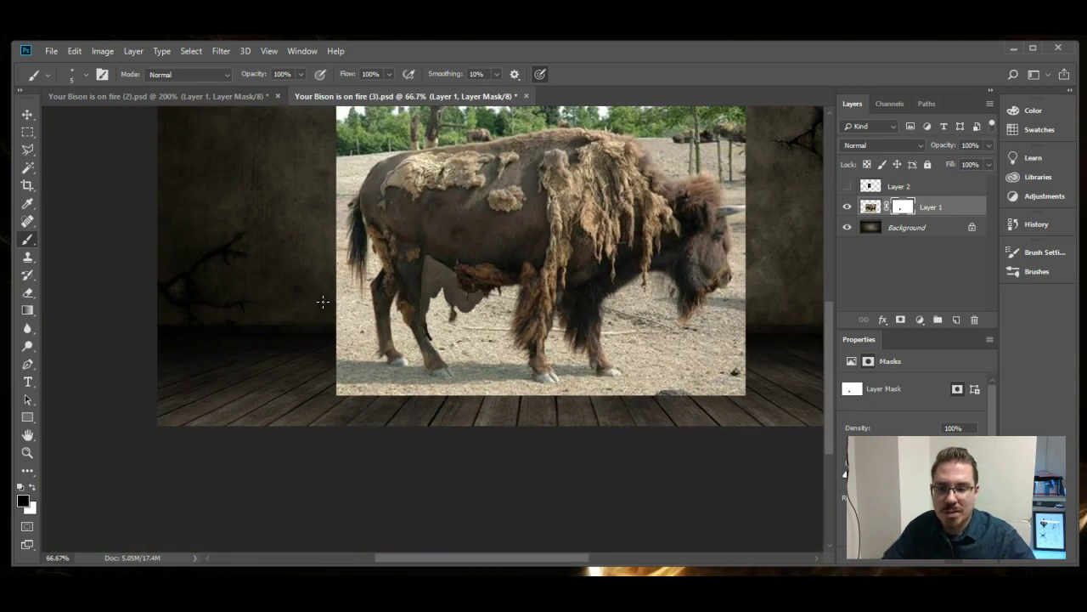
Enlarge the brush to 125, hide the lower-left area, then repaint the head in white.
key(bracketright)
key(bracketright)
key(bracketright)
key(bracketright)
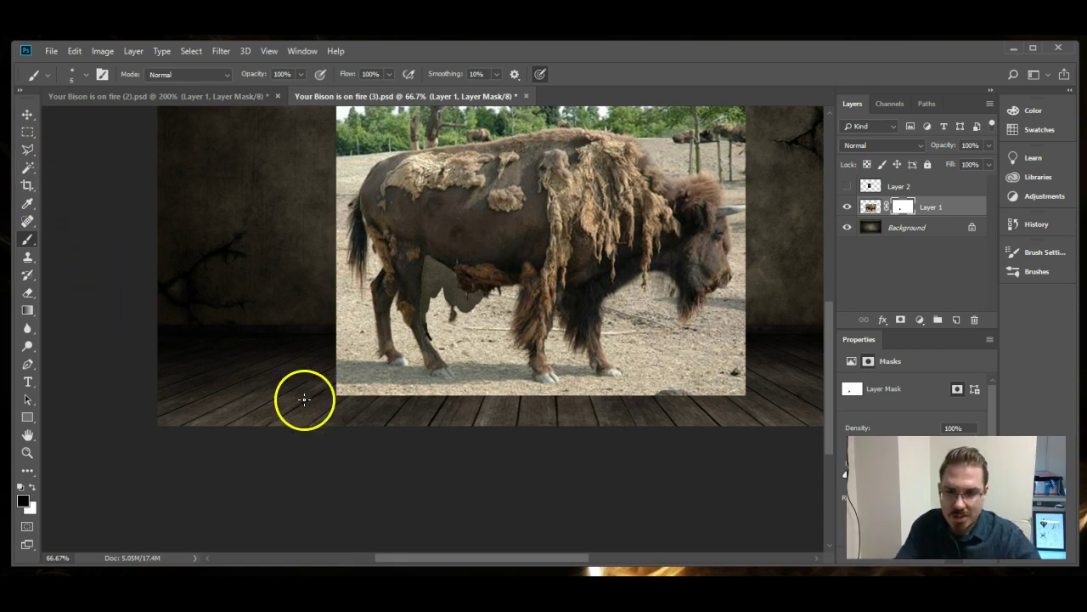
key(bracketright)
key(bracketright)
key(bracketright)
key(bracketright)
key(bracketright)
key(bracketright)
key(bracketright)
key(bracketright)
key(bracketright)
key(bracketright)
key(bracketright)
mouse_move(340, 340)
mouse_down()
mouse_move(340, 323)
mouse_move(352, 390)
mouse_move(413, 418)
mouse_move(478, 407)
mouse_move(490, 365)
mouse_move(474, 340)
mouse_move(488, 383)
mouse_move(538, 420)
mouse_move(627, 417)
mouse_move(655, 368)
mouse_move(648, 340)
mouse_move(700, 353)
mouse_move(712, 163)
mouse_up()
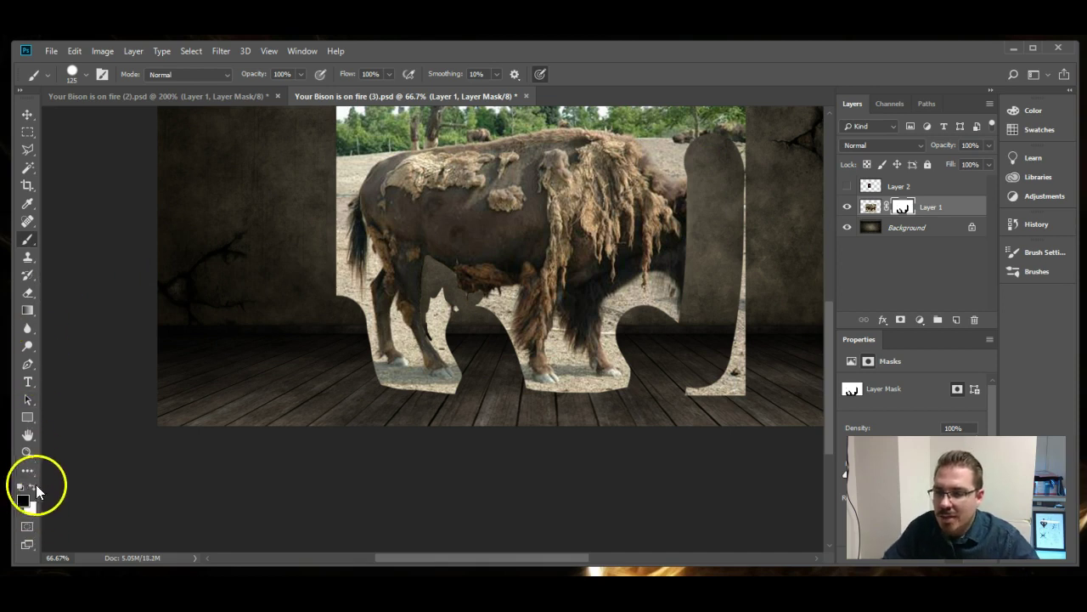
click(32, 486)
mouse_move(723, 182)
mouse_down()
mouse_move(709, 283)
mouse_move(723, 201)
mouse_move(668, 263)
mouse_move(712, 187)
mouse_move(734, 202)
mouse_move(712, 291)
mouse_move(690, 305)
mouse_up()
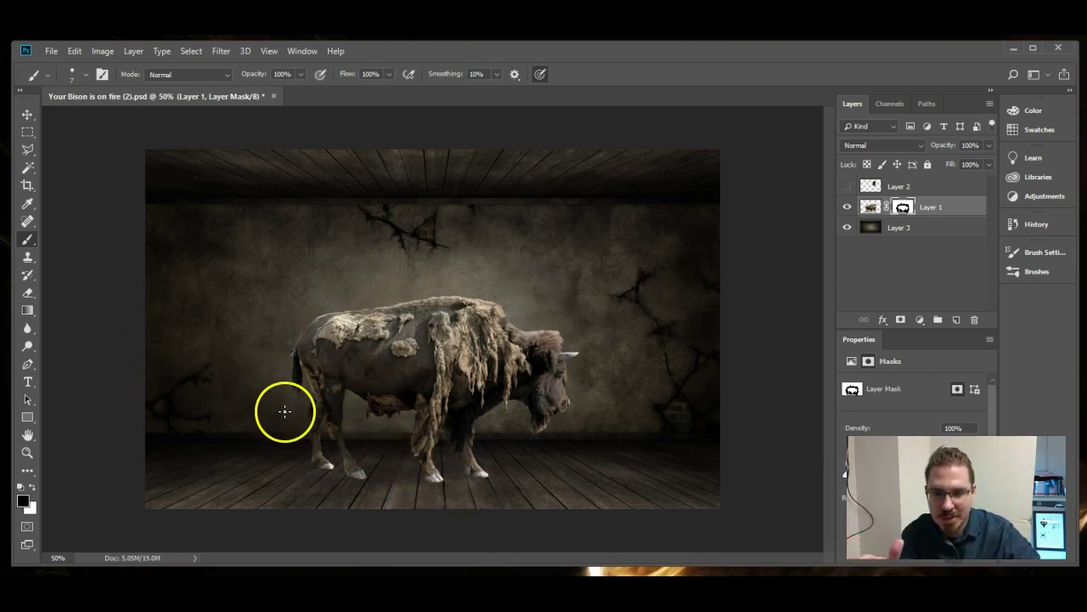
scroll(292, 416, up, 3)
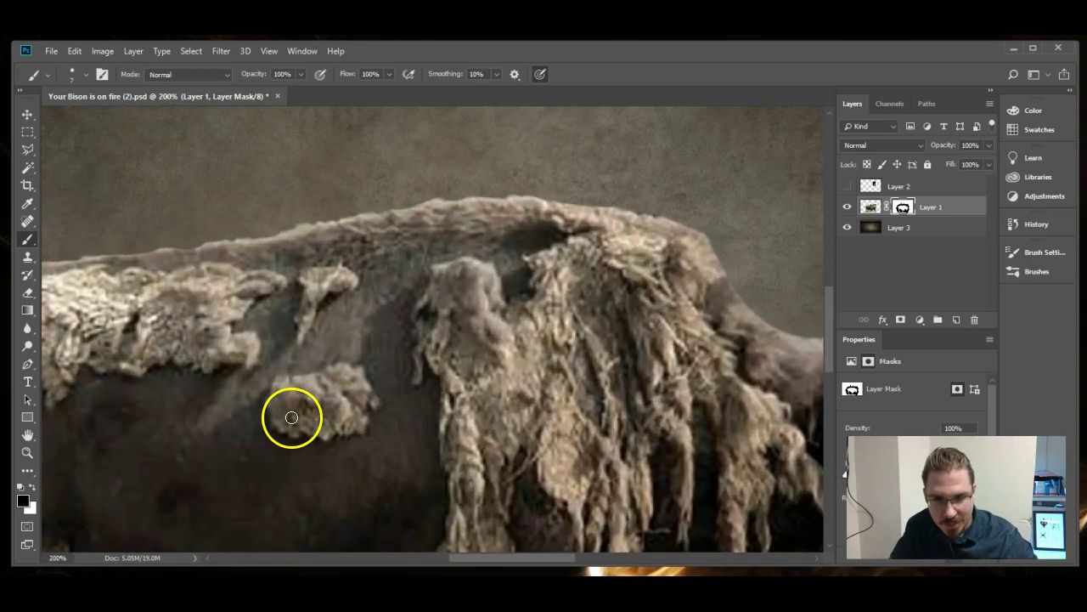
scroll(291, 423, down, 2)
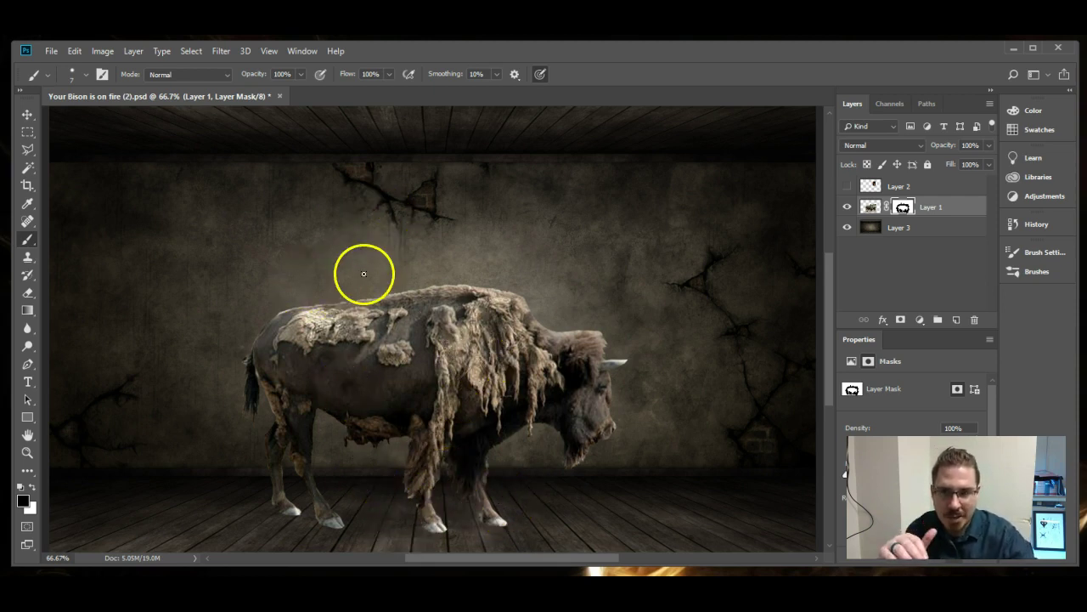
Target Layer 1's image thumbnail instead of its mask.
click(104, 52)
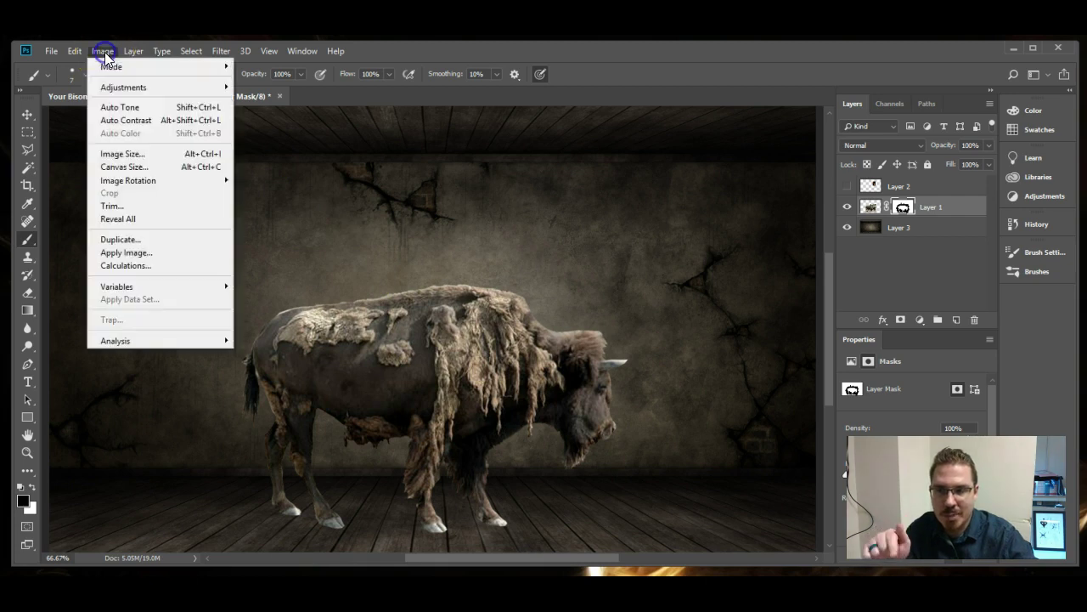
click(109, 86)
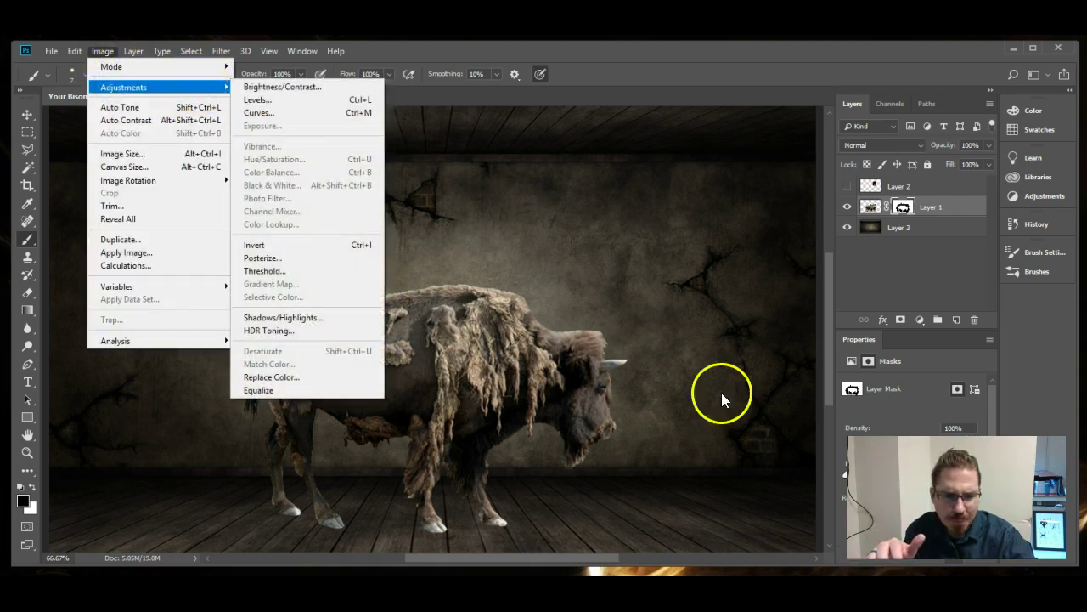
click(888, 203)
click(873, 206)
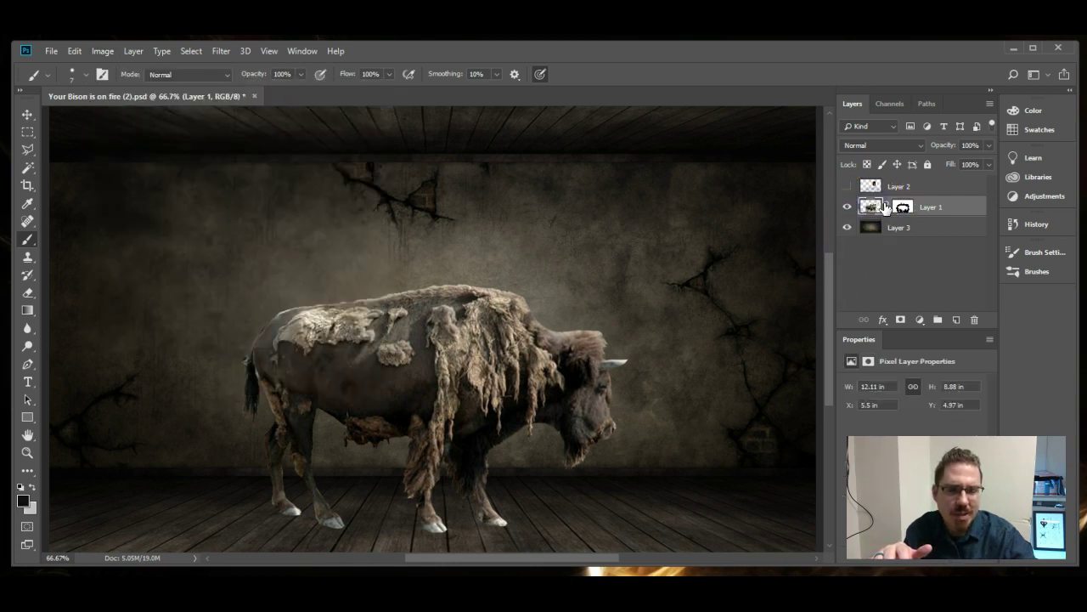
click(903, 210)
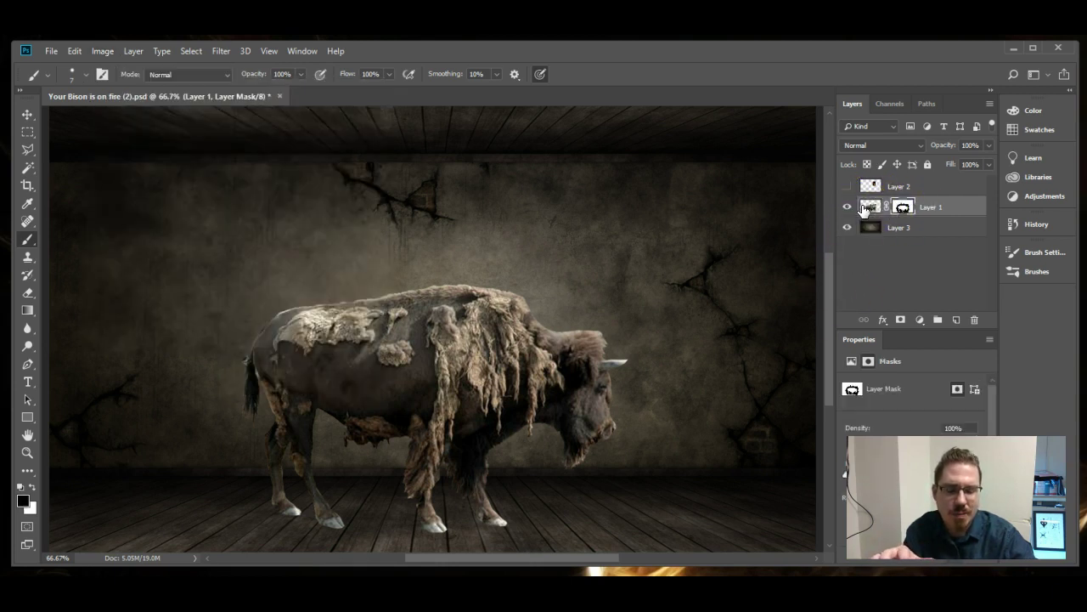
click(879, 212)
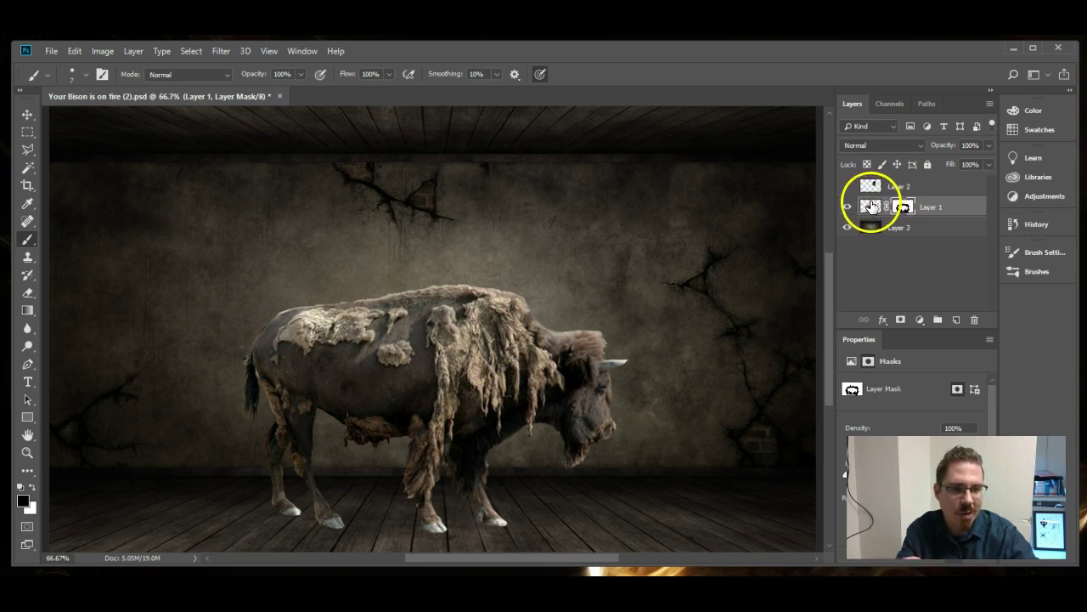
click(873, 209)
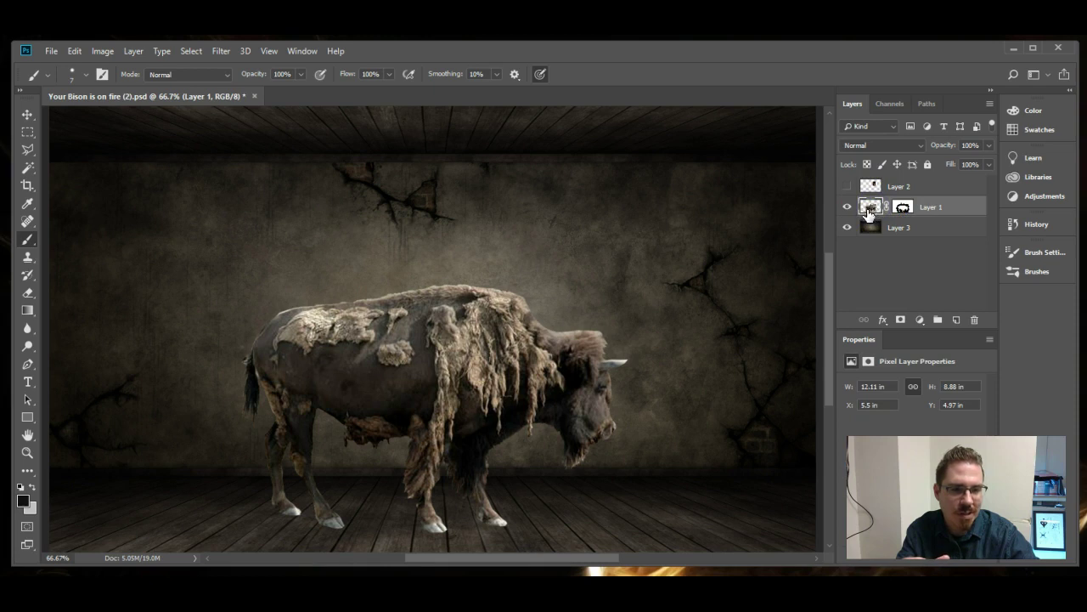
Apply Levels to the bison with black input 8 and midtones dragged darker.
click(102, 51)
mouse_move(126, 85)
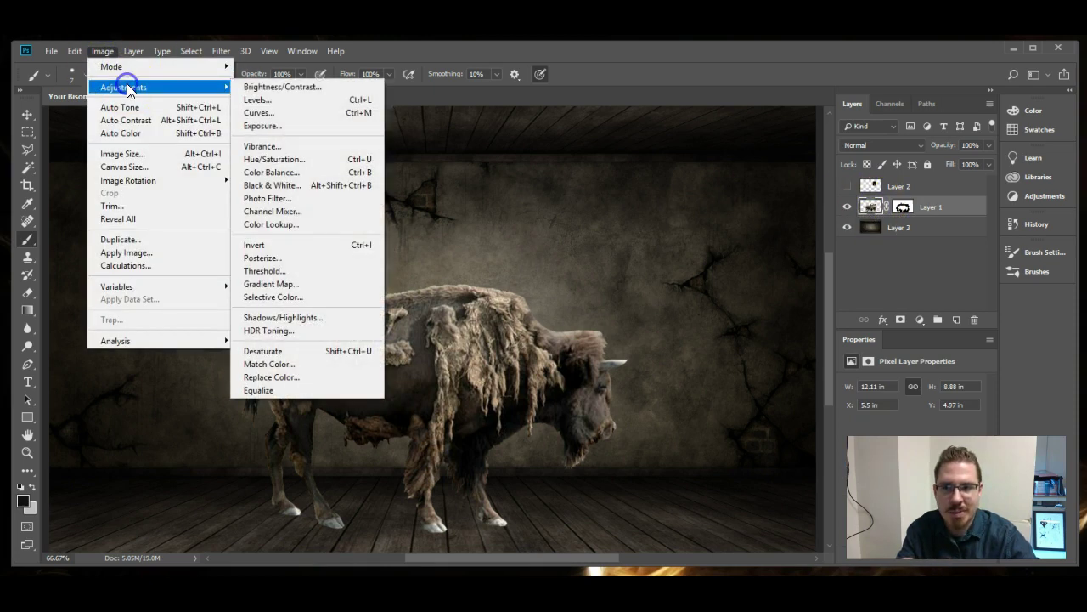
click(260, 105)
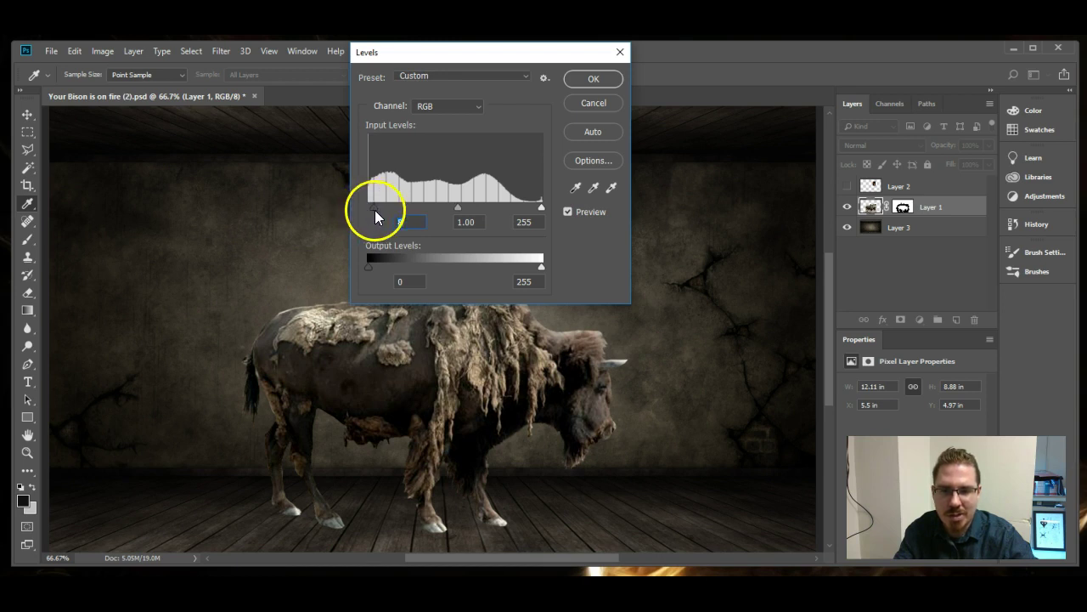
text(8)
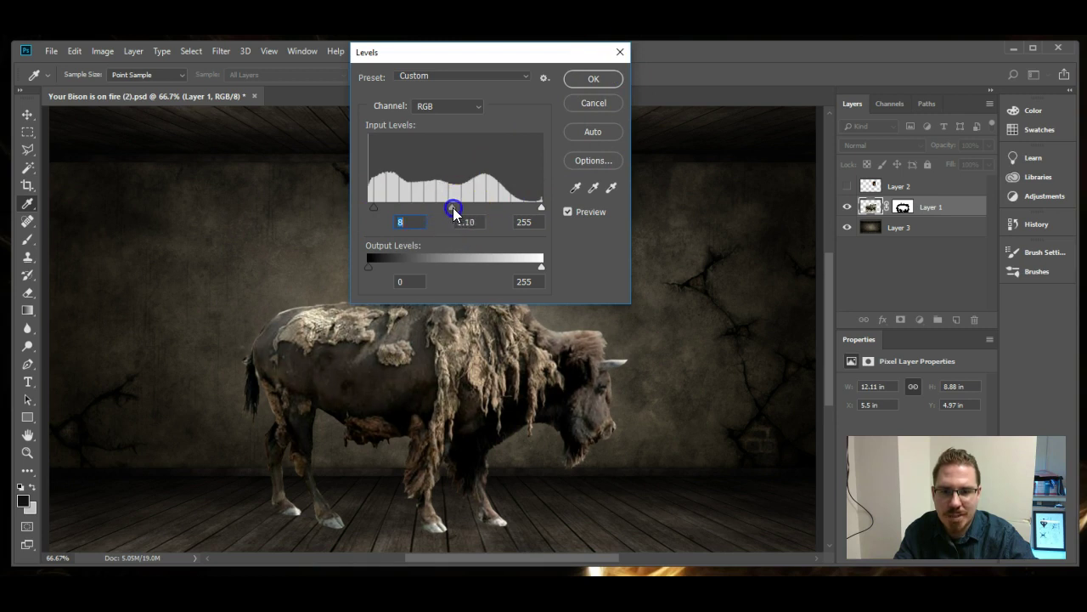
drag(450, 209, 464, 214)
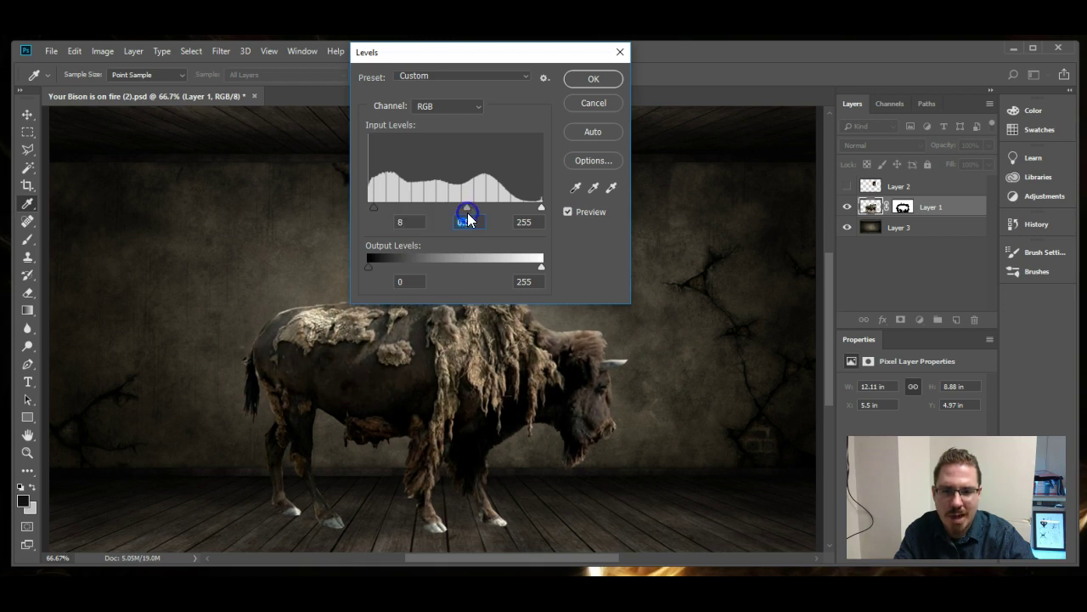
click(590, 80)
Apply a Hue/Saturation adjustment with Saturation at -34 to the bison.
key(b)
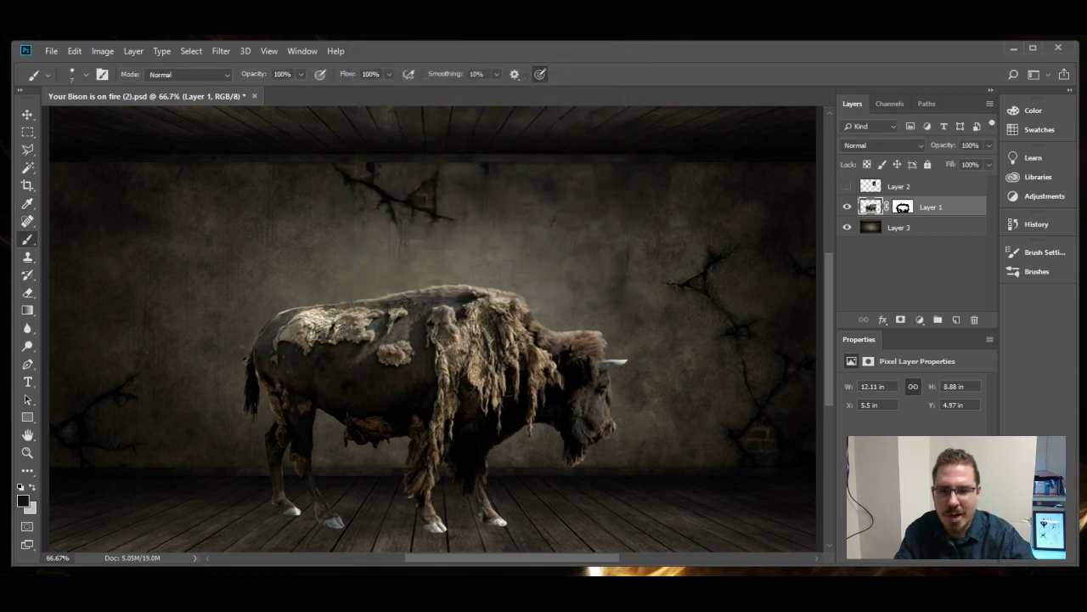
click(103, 48)
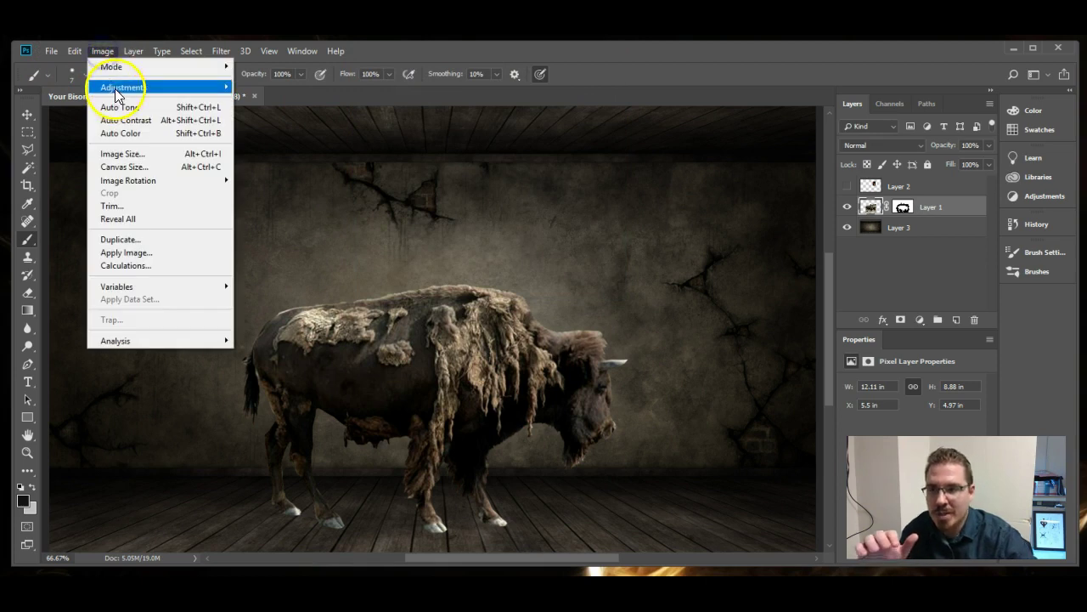
mouse_move(114, 87)
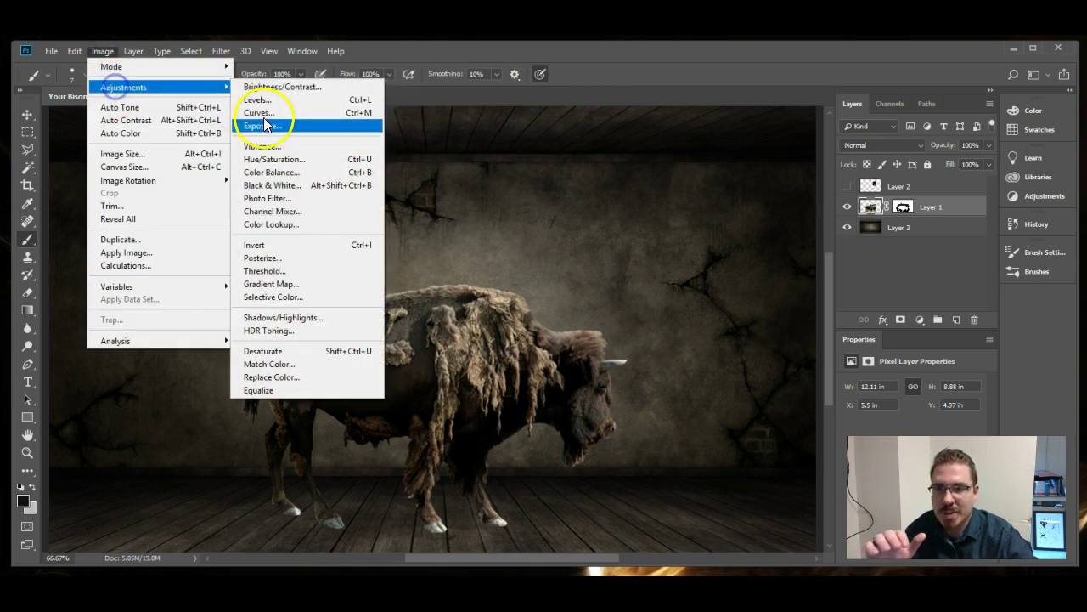
click(262, 165)
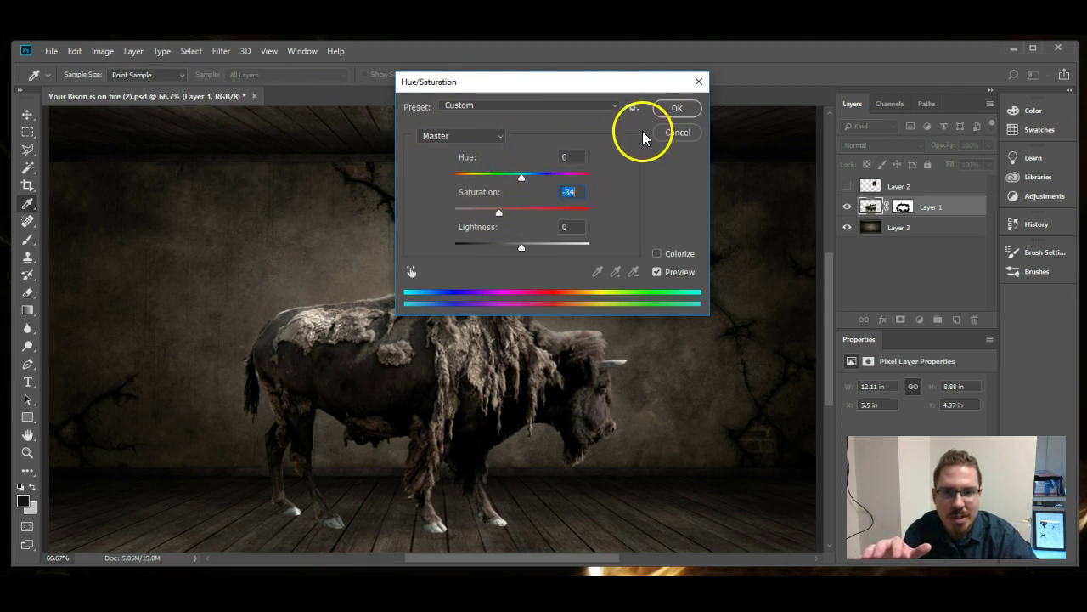
click(677, 108)
key(b)
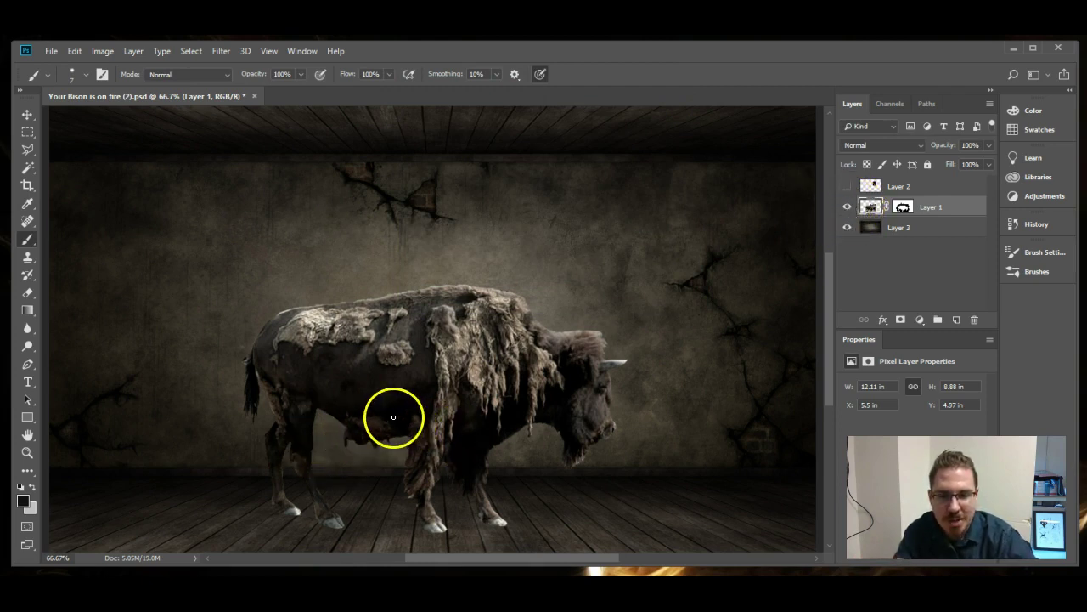
Show the flame layer, smooth the hump edge on the mask, and move the flames onto the back.
click(847, 187)
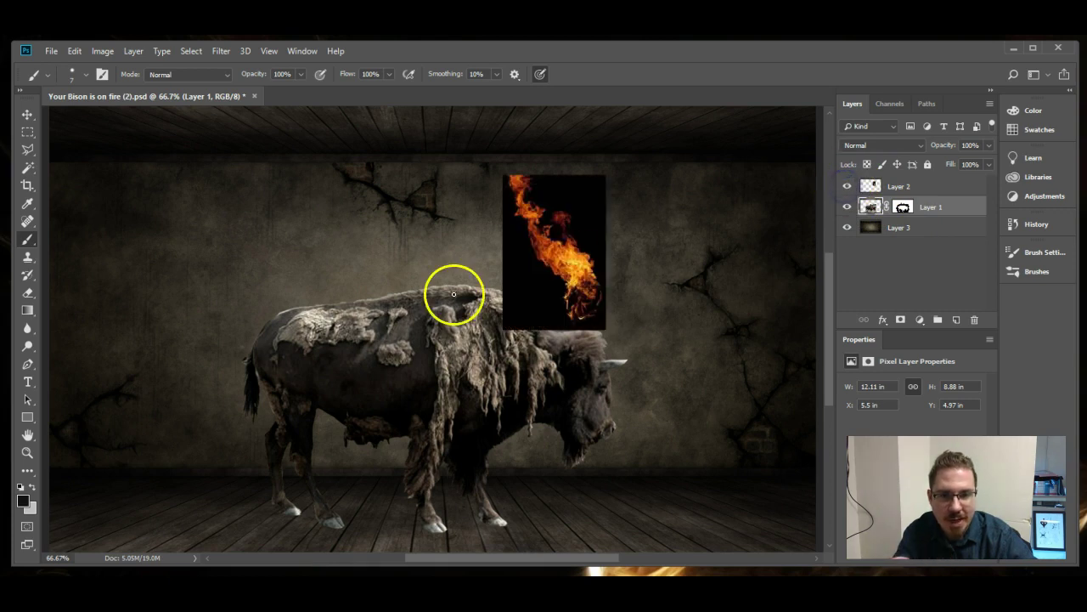
drag(456, 296, 493, 290)
click(28, 115)
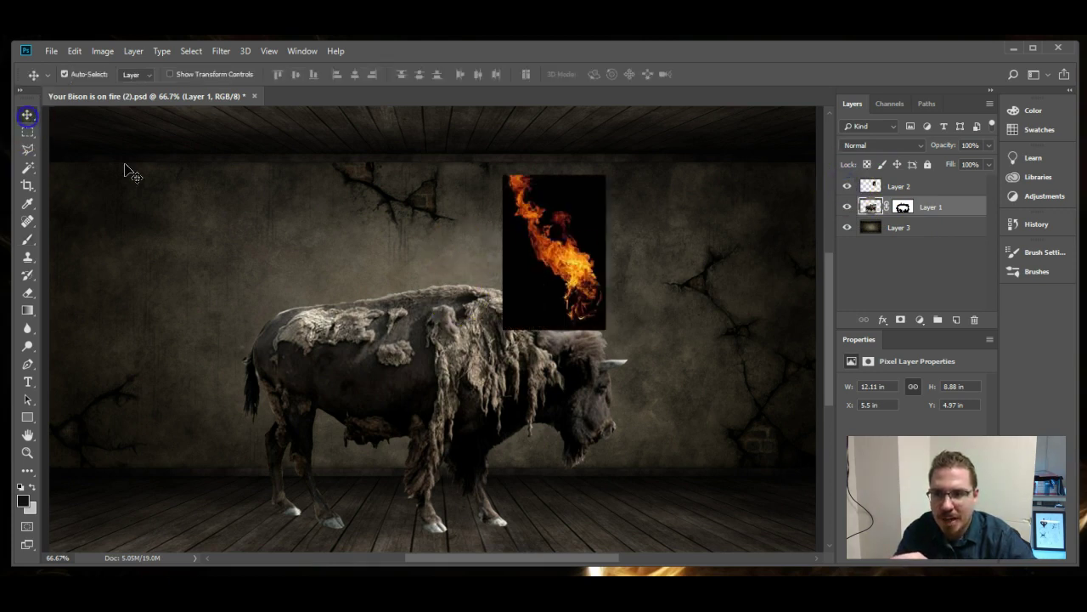
drag(575, 266, 574, 303)
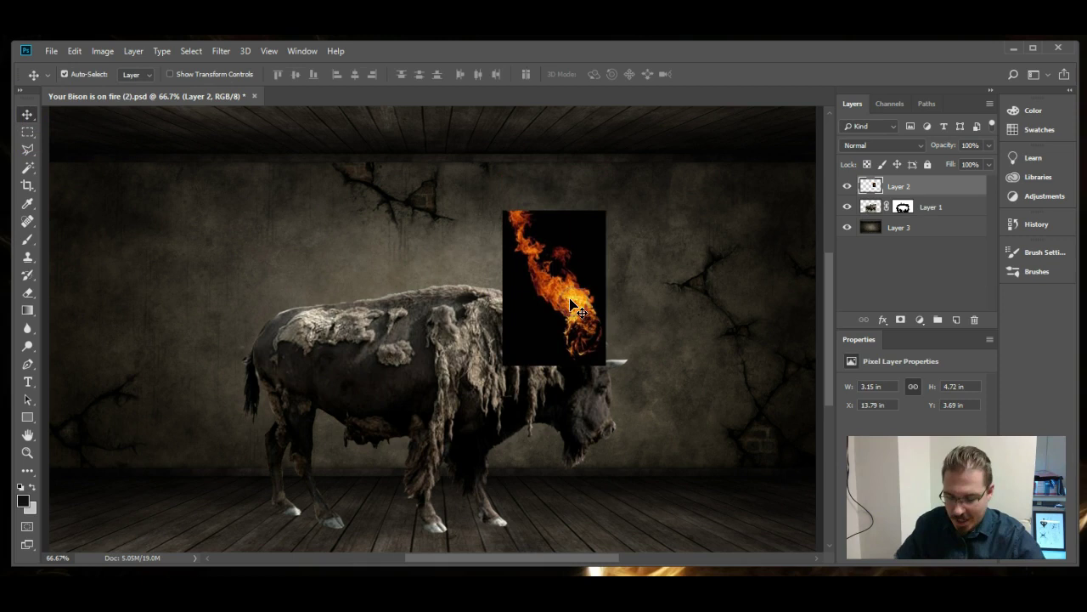
Scale the flame image to about 129% and shift it left over the bison's back.
key(ctrl+t)
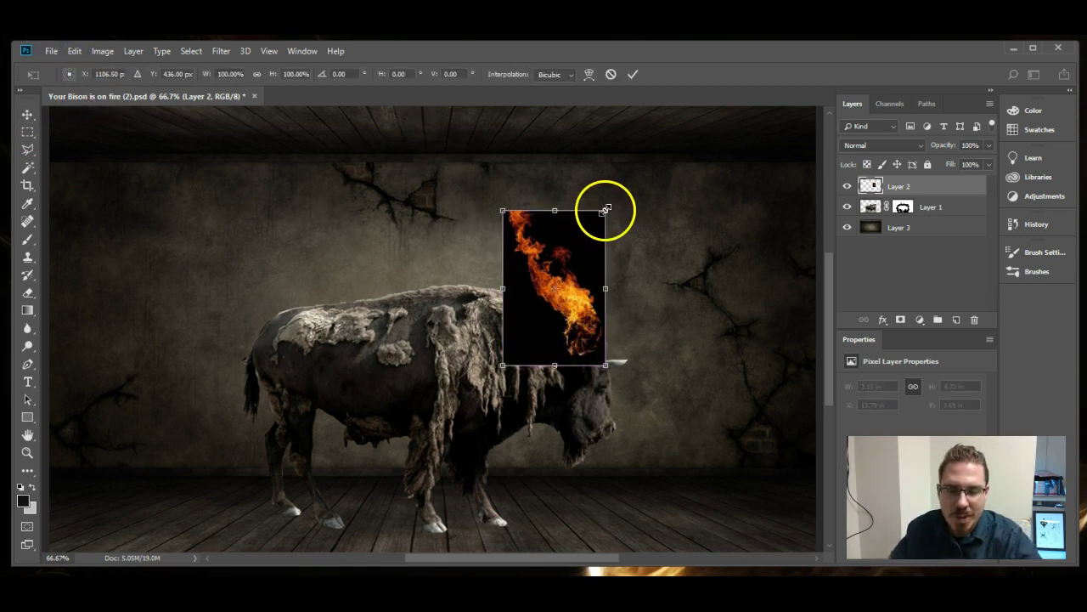
drag(605, 209, 637, 167)
drag(586, 266, 556, 278)
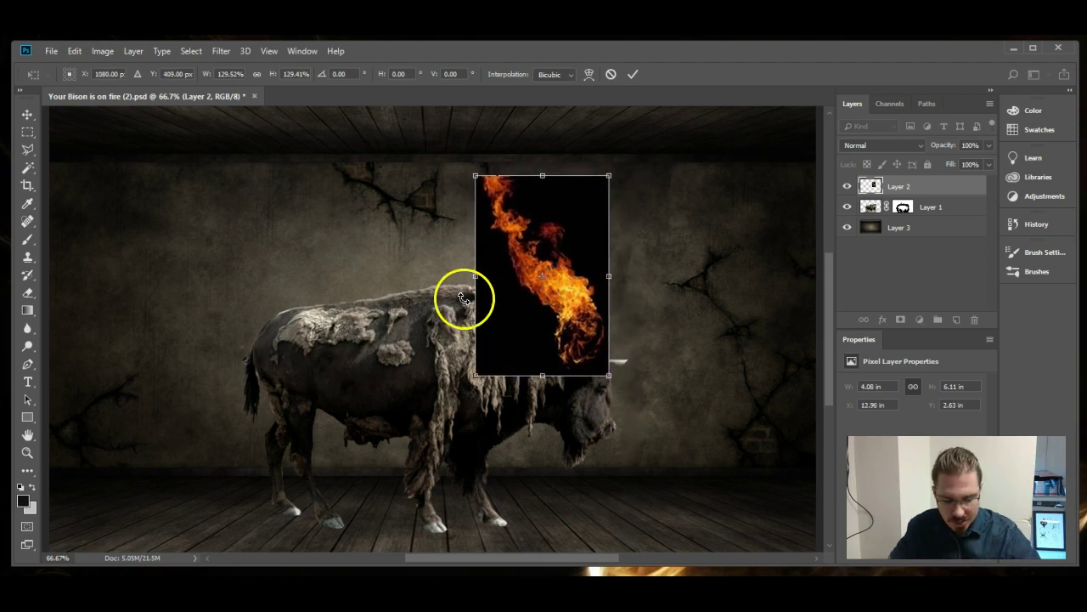
key(Return)
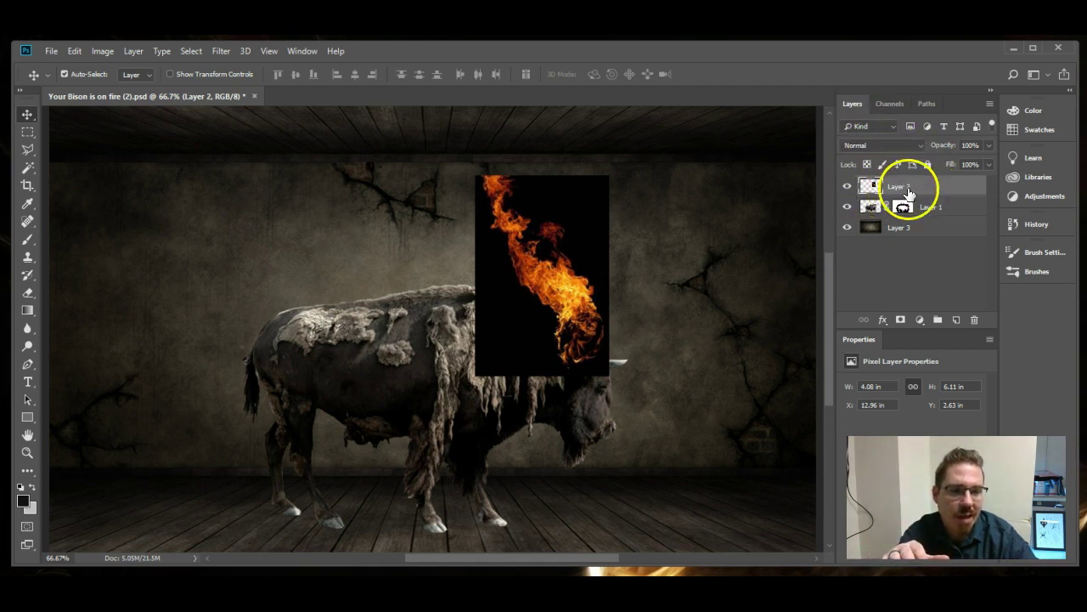
Try Layer 2 blend modes starting with Hard Light, settling on Color Dodge.
click(873, 144)
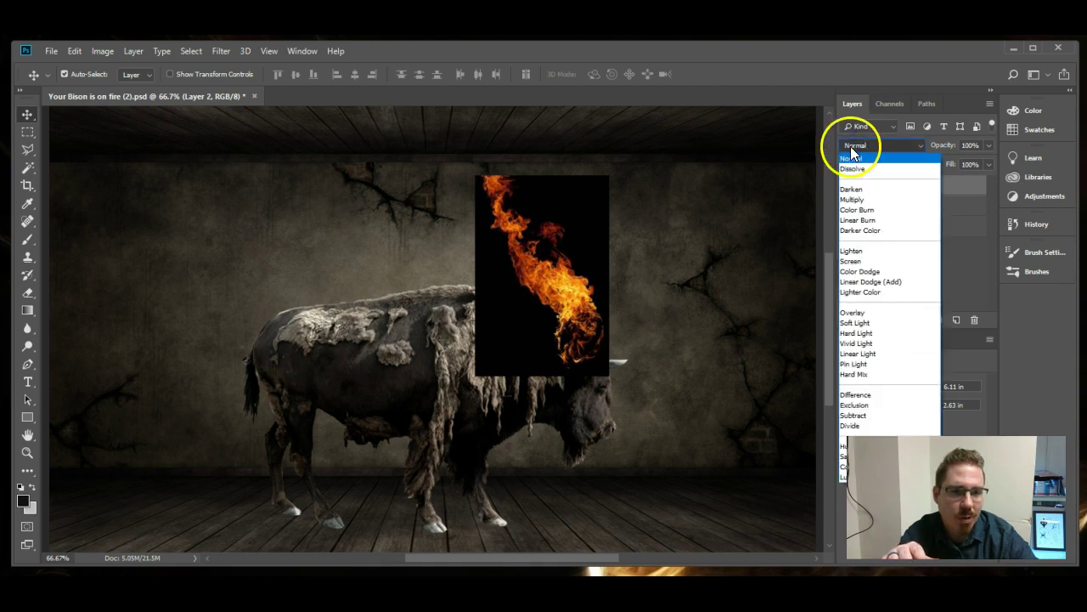
click(857, 333)
scroll(874, 145, down, 1)
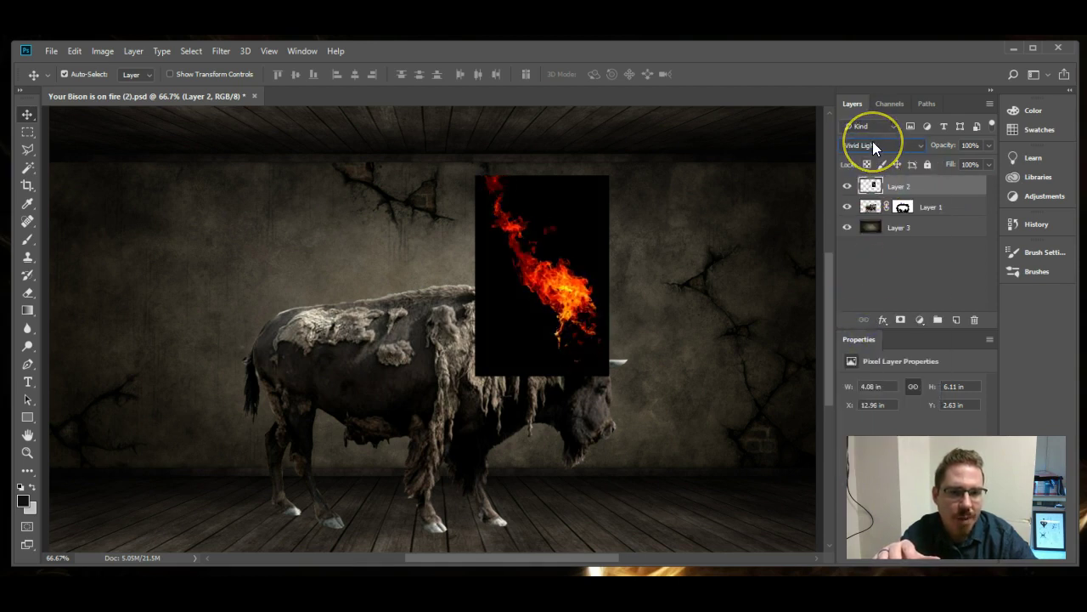
scroll(872, 143, up, 3)
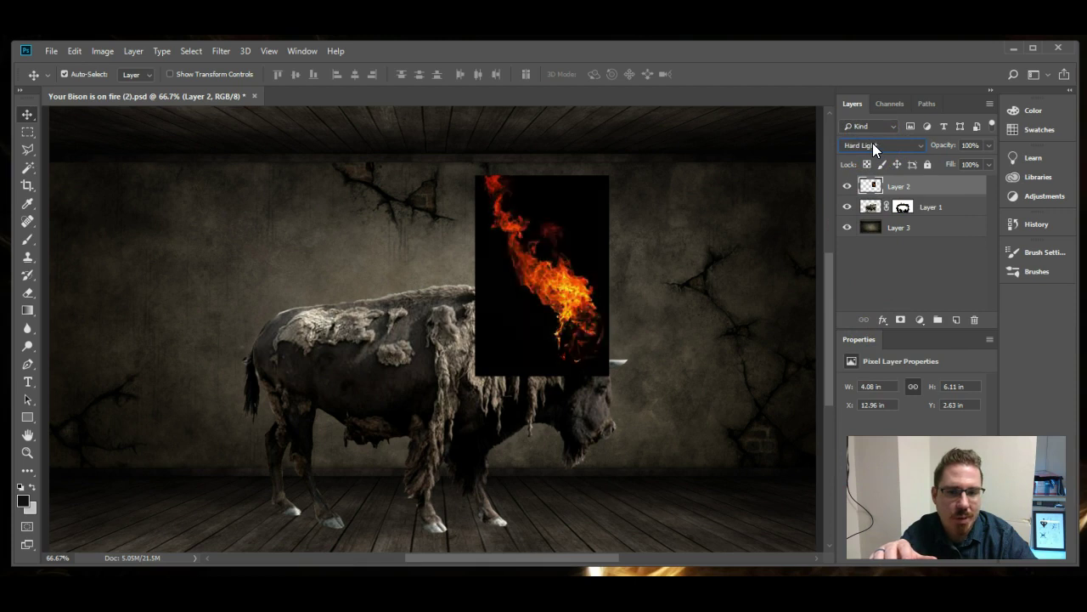
scroll(873, 143, up, 3)
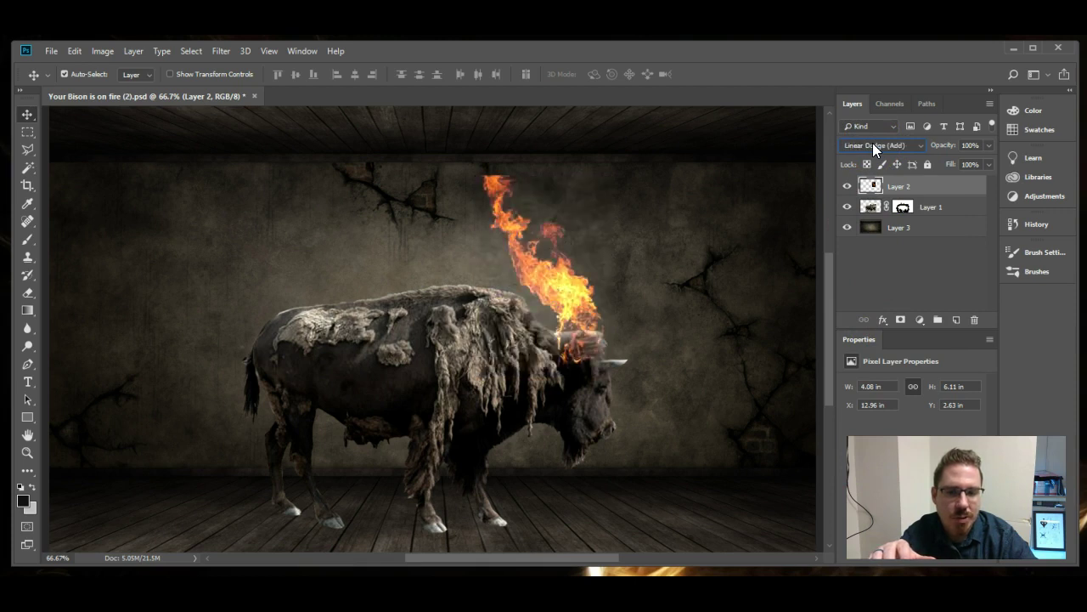
scroll(873, 143, up, 1)
scroll(873, 143, up, 5)
scroll(873, 143, up, 3)
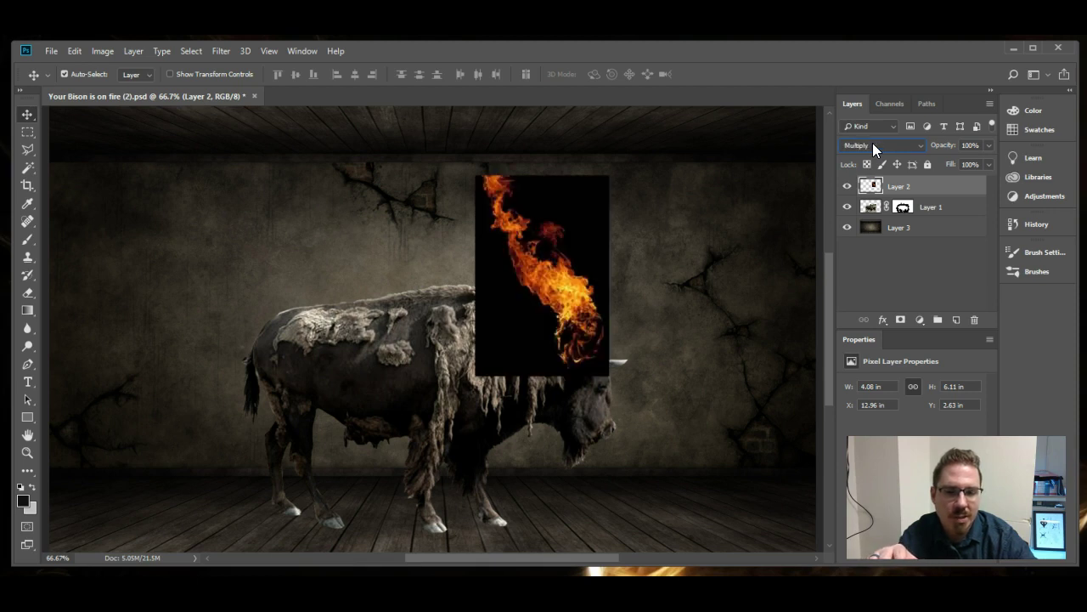
scroll(872, 144, down, 5)
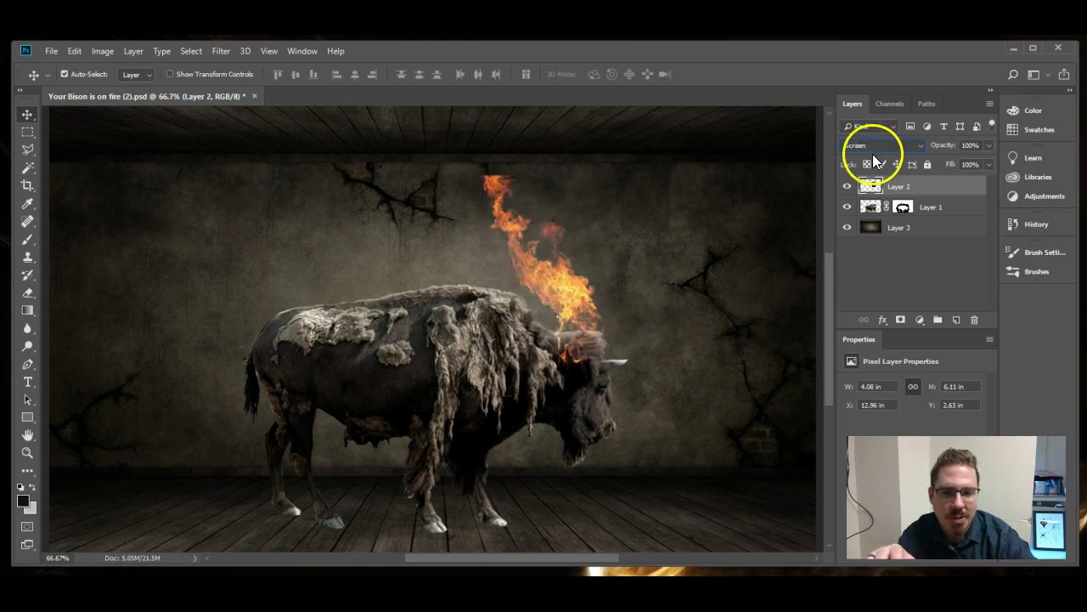
scroll(875, 142, down, 2)
scroll(874, 143, up, 1)
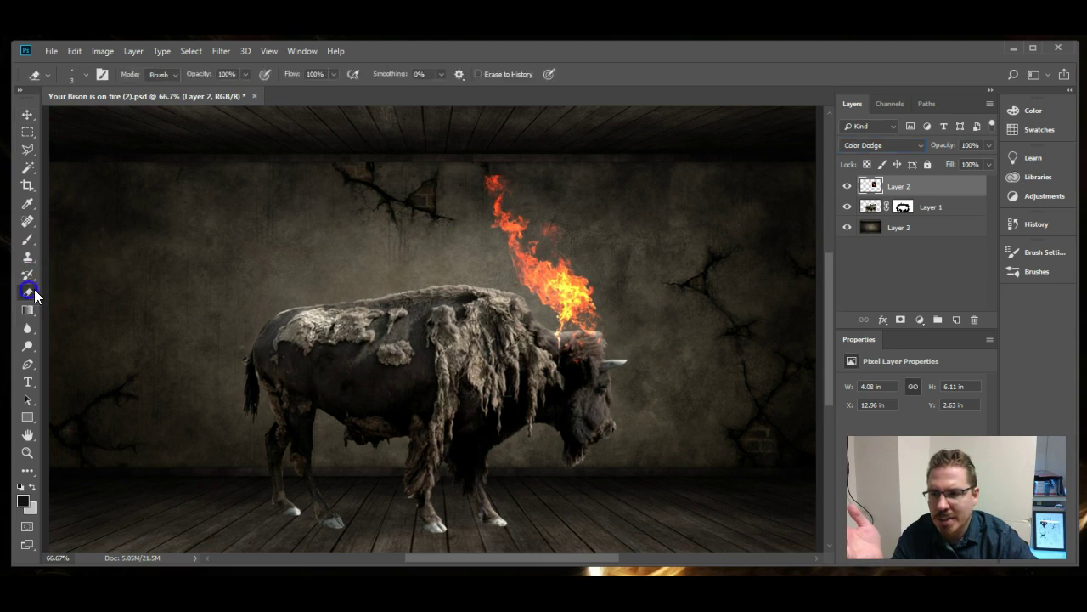
Erase a stray bit at the flame's top and move the flames down onto the bison's back.
drag(522, 178, 497, 175)
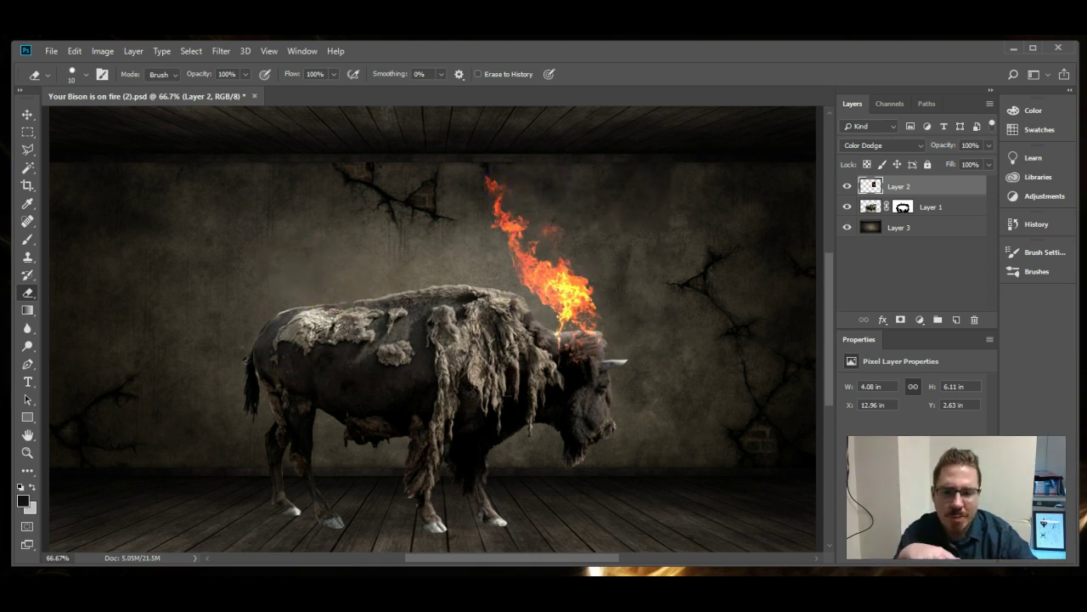
click(25, 115)
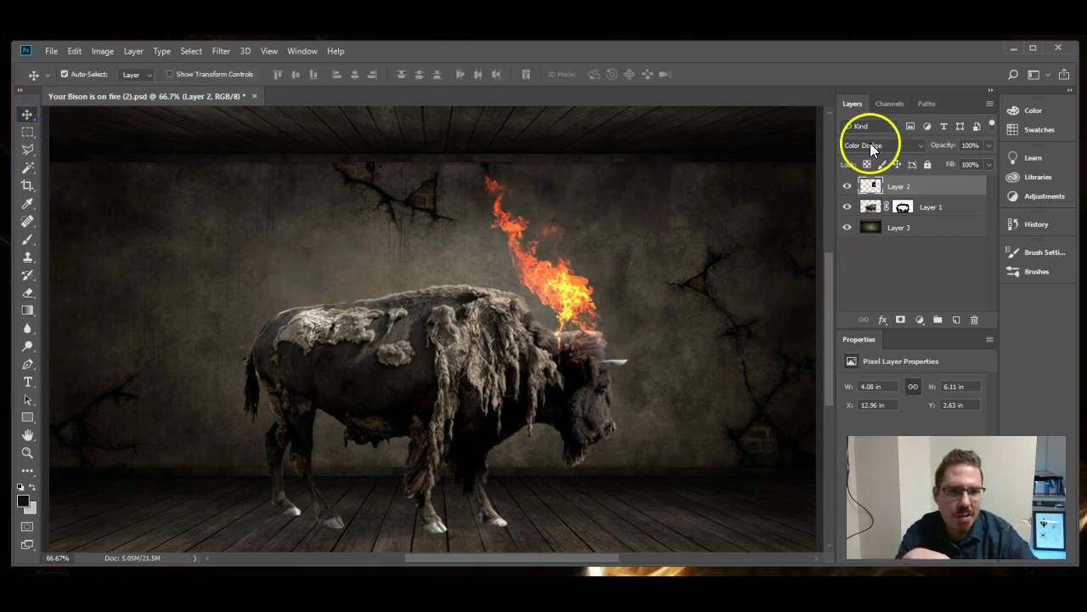
drag(573, 294, 587, 316)
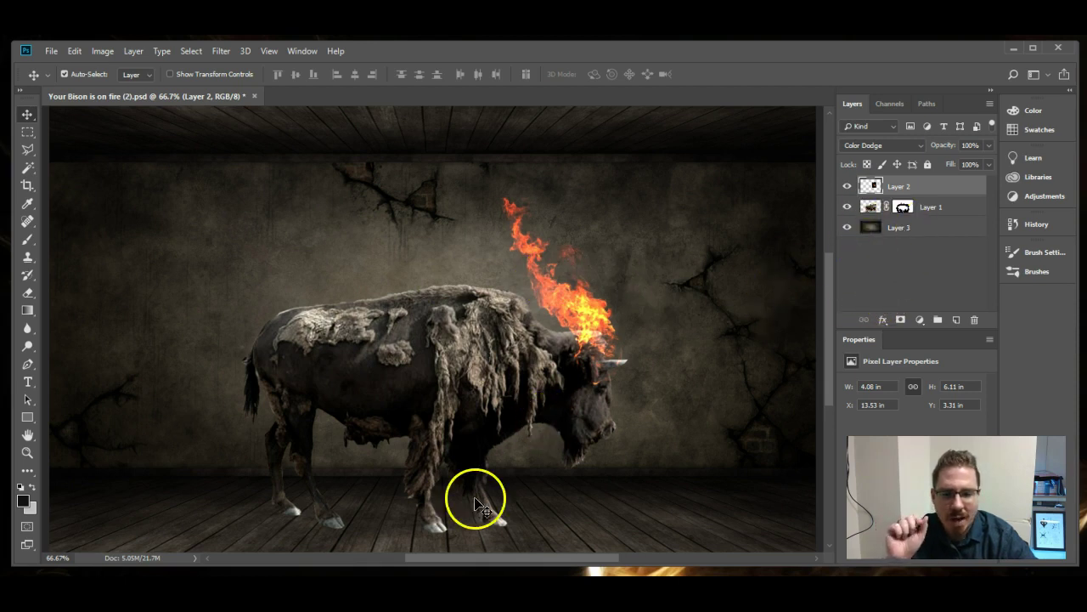
Zoom to 200% on the bison's hooves and select Layer 3, the room background.
key(ctrl+plus)
key(ctrl+plus)
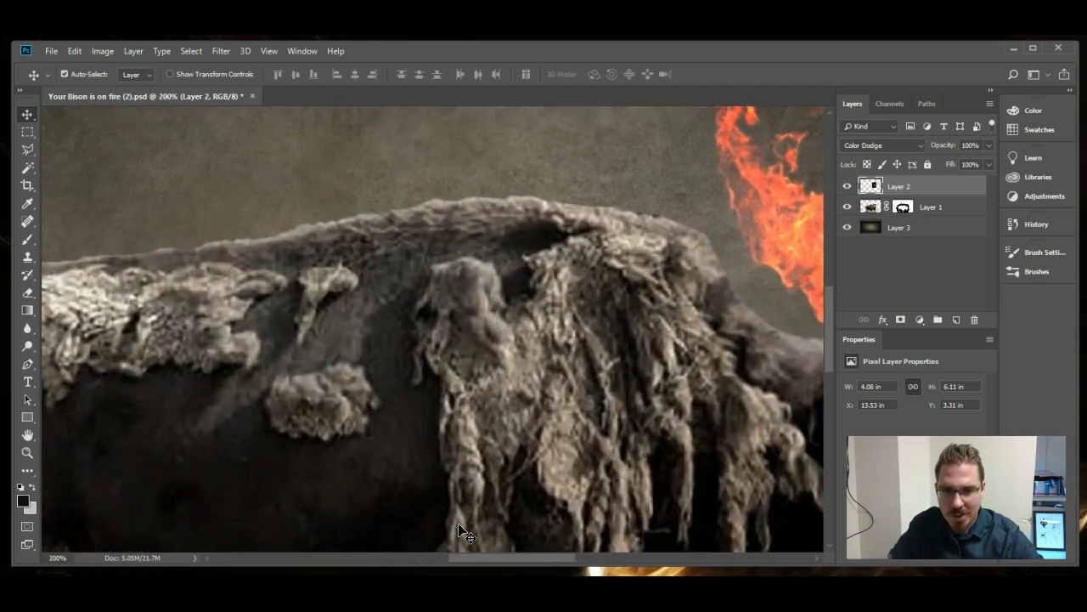
mouse_move(457, 524)
mouse_down()
mouse_move(507, 320)
mouse_move(509, 150)
mouse_up()
mouse_move(434, 544)
mouse_down()
mouse_move(420, 436)
mouse_move(530, 418)
mouse_up()
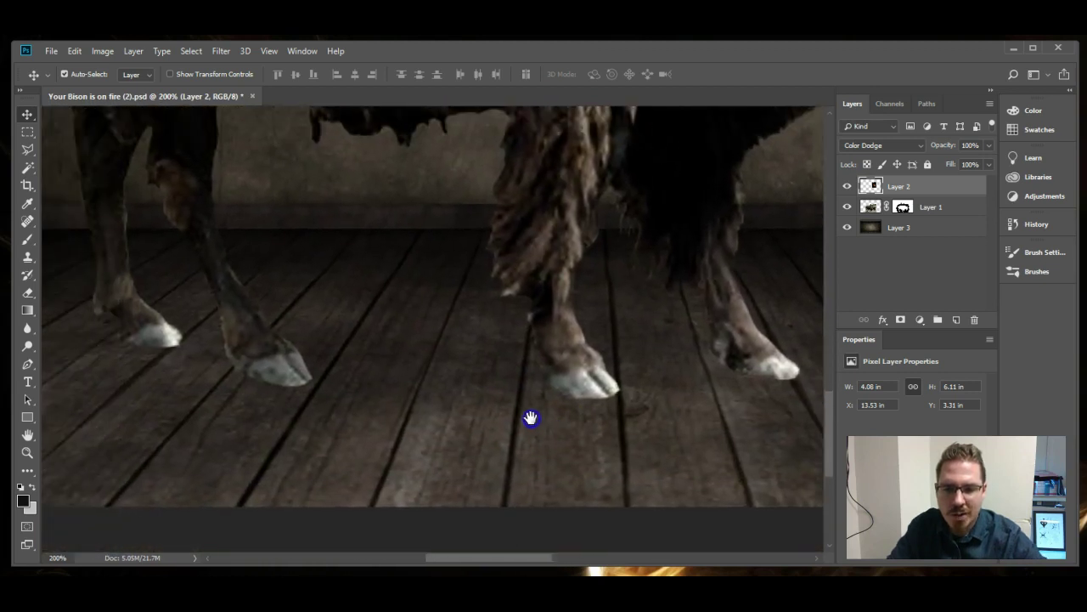
click(909, 230)
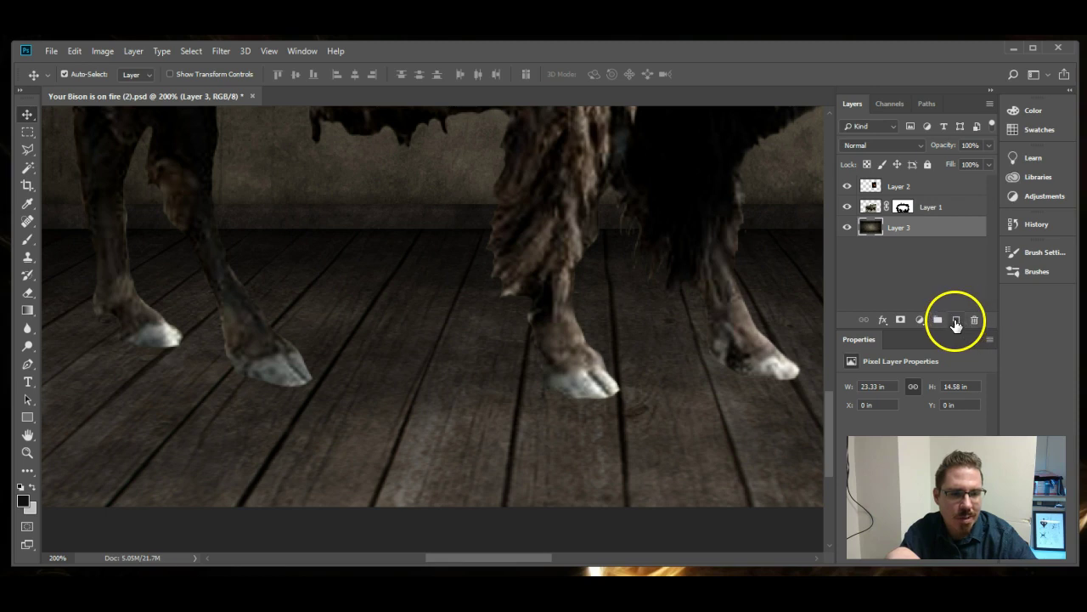
Add blank Layer 4 above the room and set a soft 0%-hardness brush at 30% opacity.
click(956, 321)
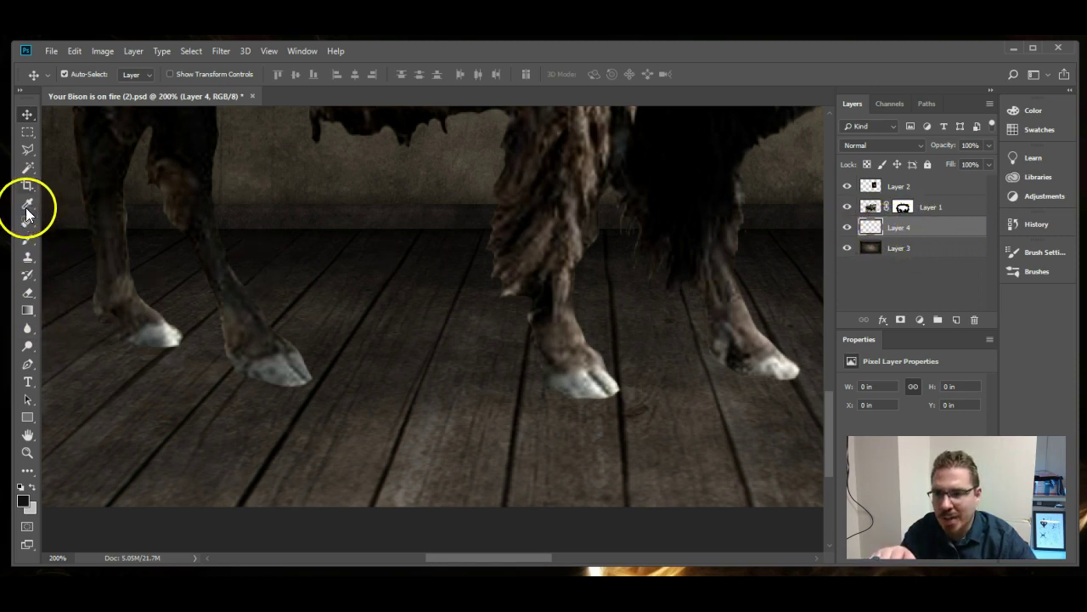
click(28, 242)
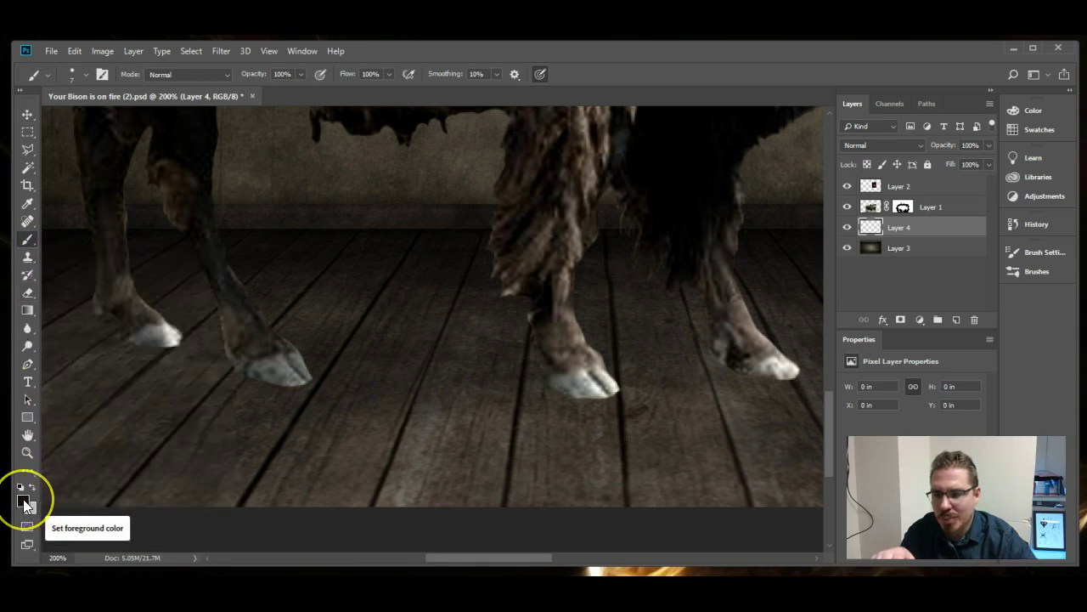
click(117, 103)
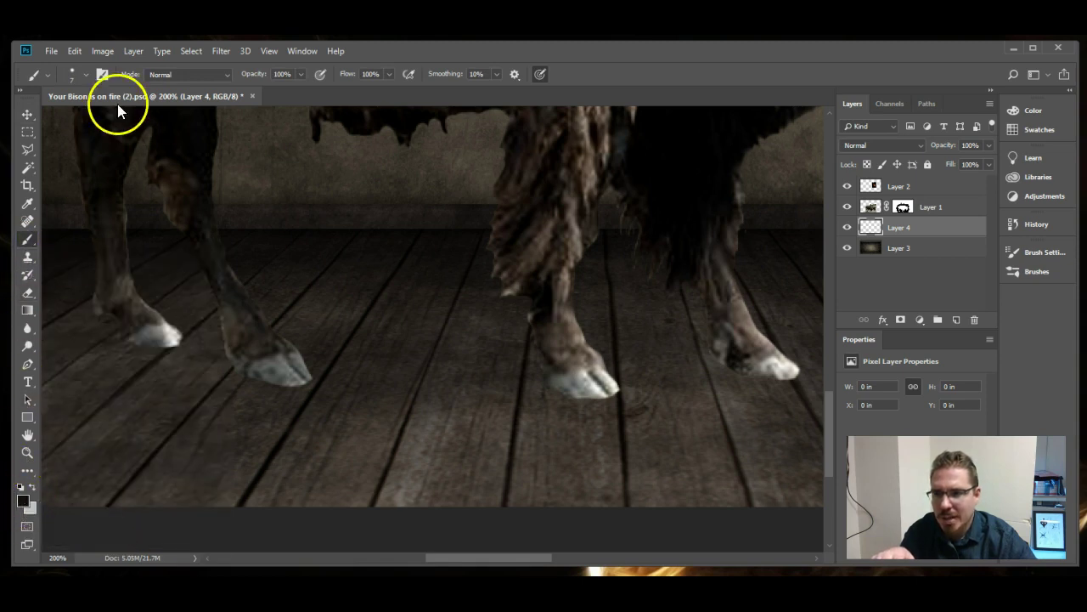
click(85, 75)
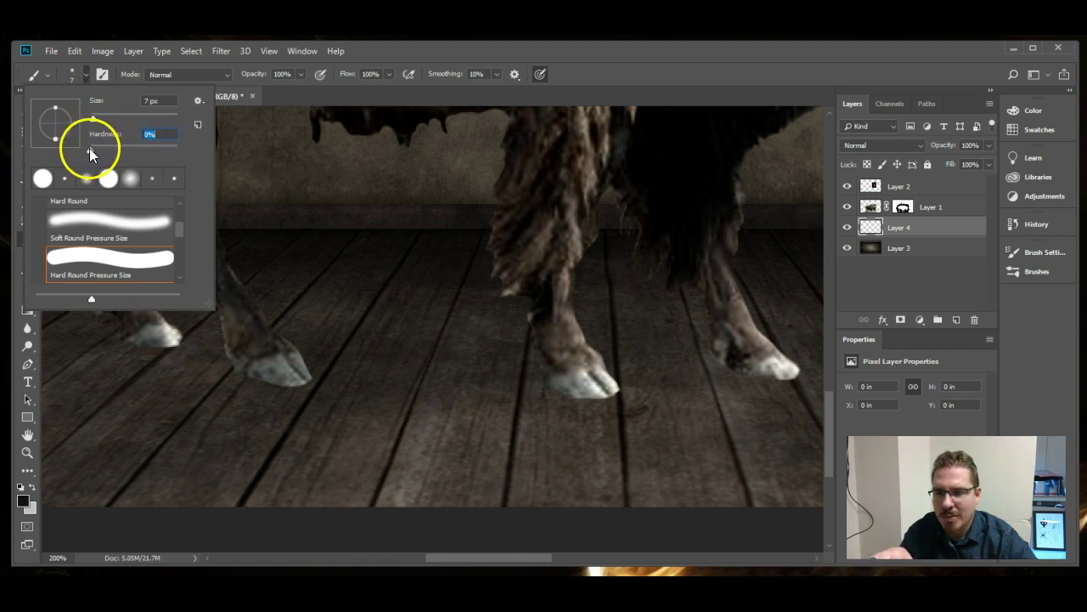
click(300, 75)
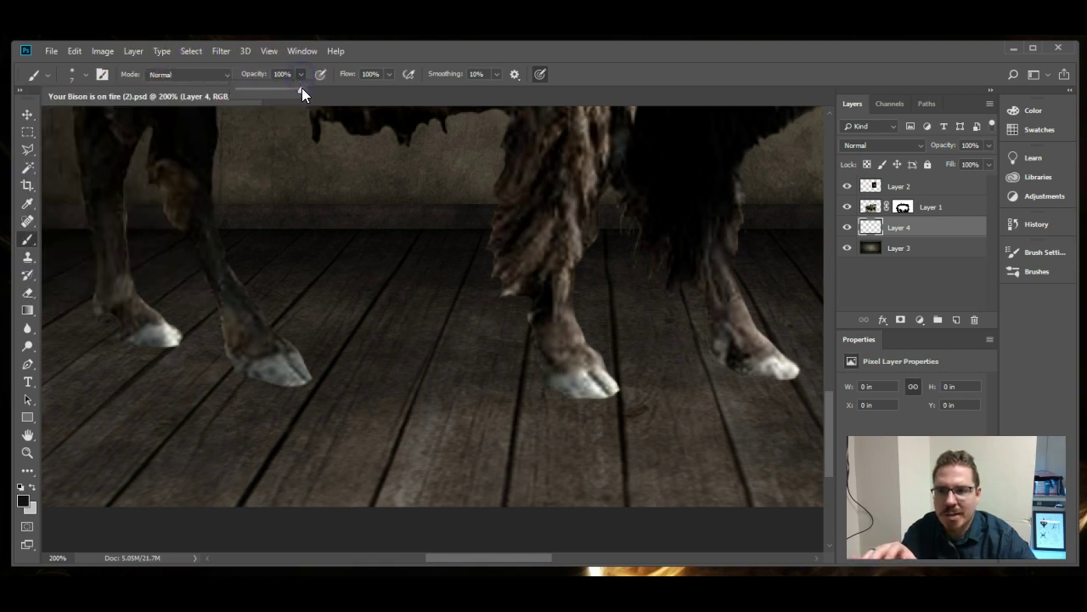
drag(302, 88, 255, 90)
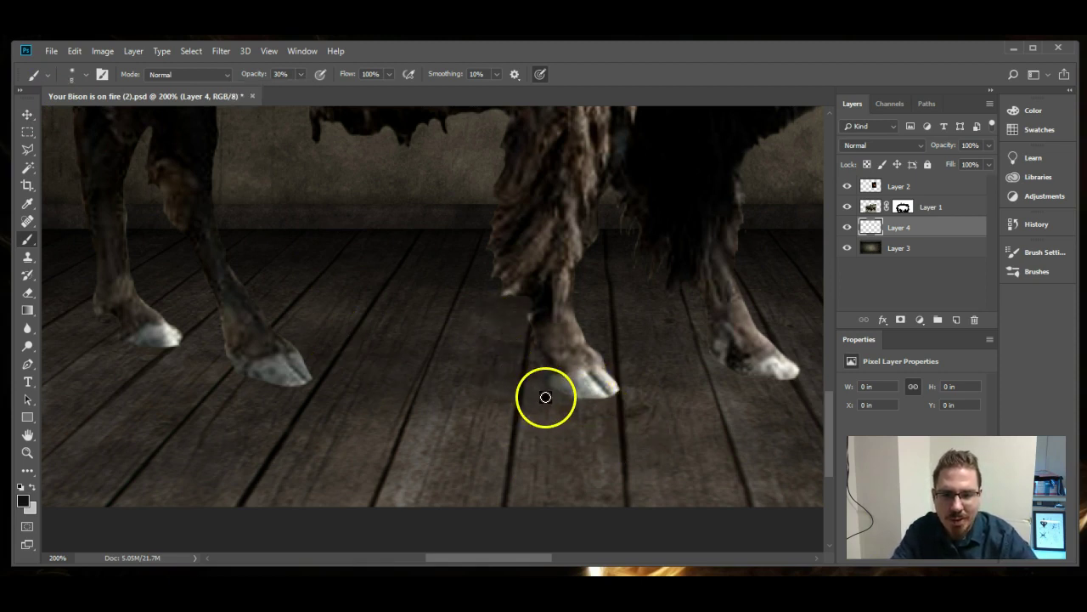
Paint soft shadows beneath the front, right and middle hooves on Layer 4.
click(546, 397)
mouse_move(541, 393)
mouse_down()
mouse_move(590, 377)
mouse_move(568, 393)
mouse_move(598, 393)
mouse_up()
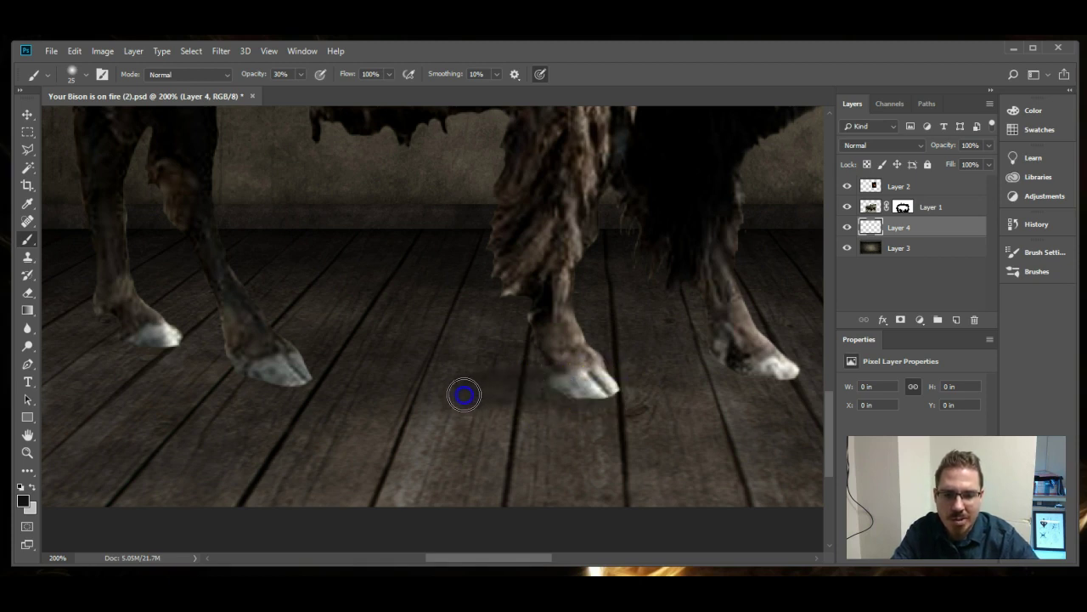
mouse_move(560, 387)
mouse_down()
mouse_move(606, 392)
mouse_move(506, 390)
mouse_move(612, 393)
mouse_move(546, 392)
mouse_move(610, 390)
mouse_move(554, 396)
mouse_move(588, 401)
mouse_up()
drag(786, 373, 711, 373)
drag(634, 368, 639, 368)
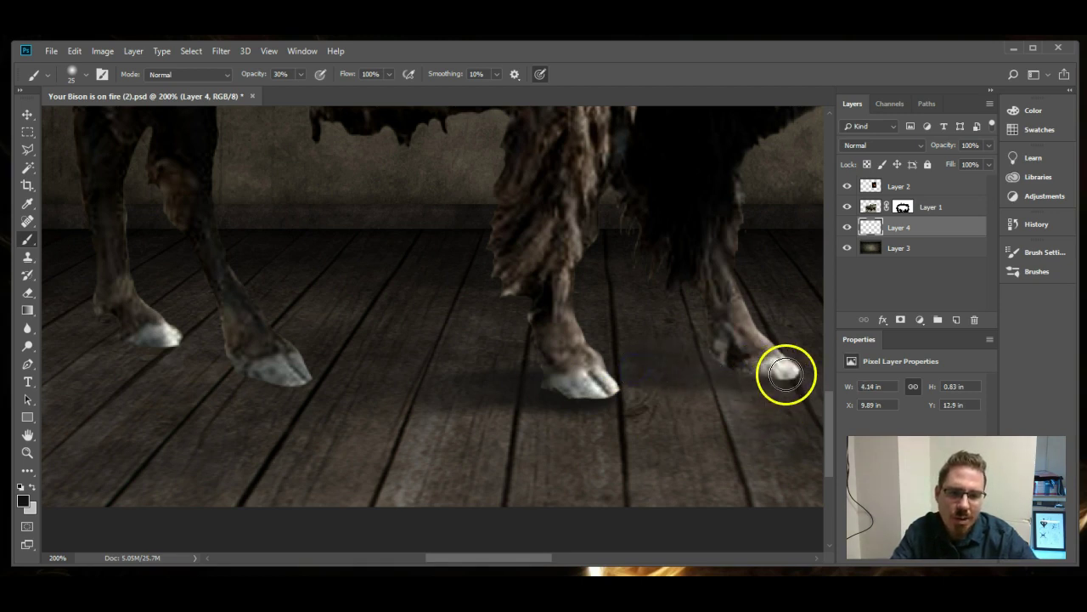
mouse_move(785, 371)
mouse_down()
mouse_move(667, 370)
mouse_move(789, 378)
mouse_move(696, 372)
mouse_move(777, 375)
mouse_move(734, 372)
mouse_up()
mouse_move(609, 400)
mouse_down()
mouse_move(580, 395)
mouse_move(546, 413)
mouse_up()
mouse_move(461, 462)
mouse_down()
mouse_move(490, 382)
mouse_move(610, 425)
mouse_up()
drag(515, 359, 414, 368)
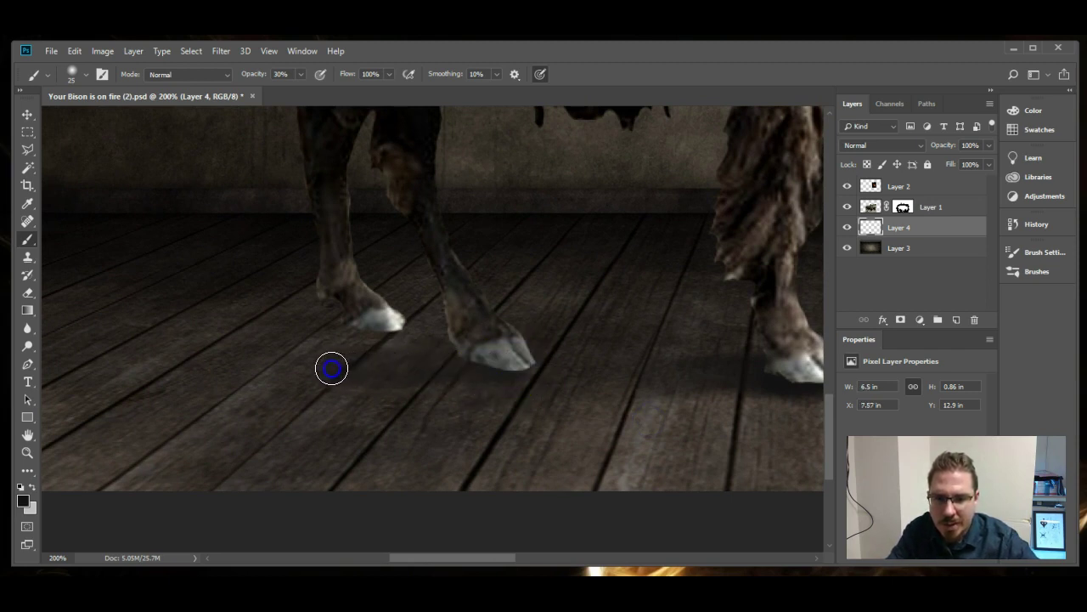
mouse_move(348, 366)
mouse_down()
mouse_move(509, 362)
mouse_move(464, 363)
mouse_move(506, 363)
mouse_move(493, 368)
mouse_move(503, 372)
mouse_move(514, 361)
mouse_move(461, 364)
mouse_move(788, 326)
mouse_up()
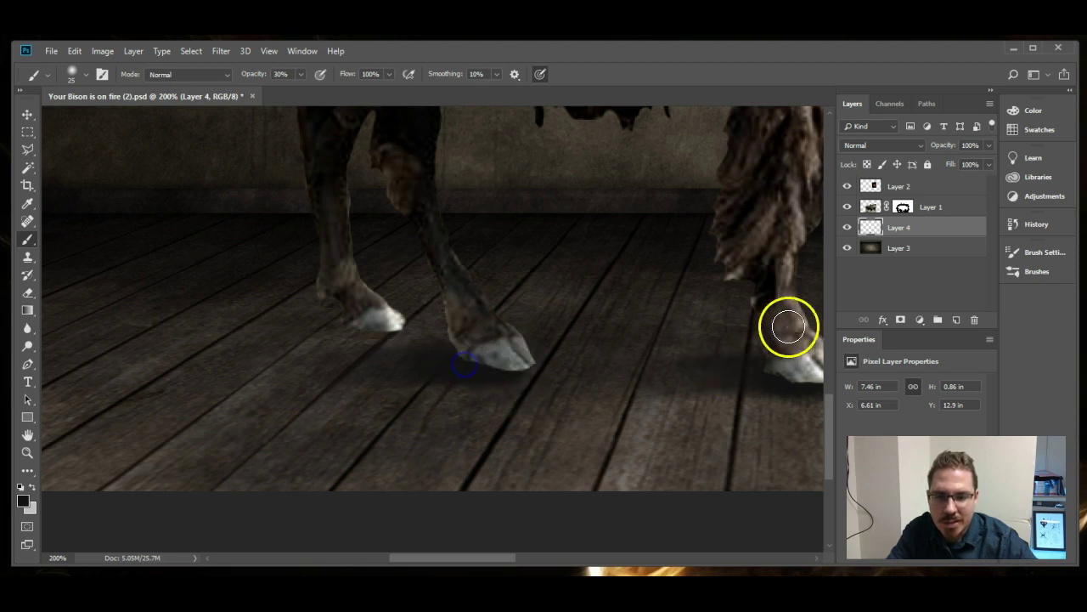
Toggle Layer 4's visibility to compare, then extend and deepen the shadow left of the hoof.
click(845, 228)
click(846, 228)
click(846, 228)
click(846, 228)
drag(384, 329, 287, 320)
drag(365, 330, 220, 323)
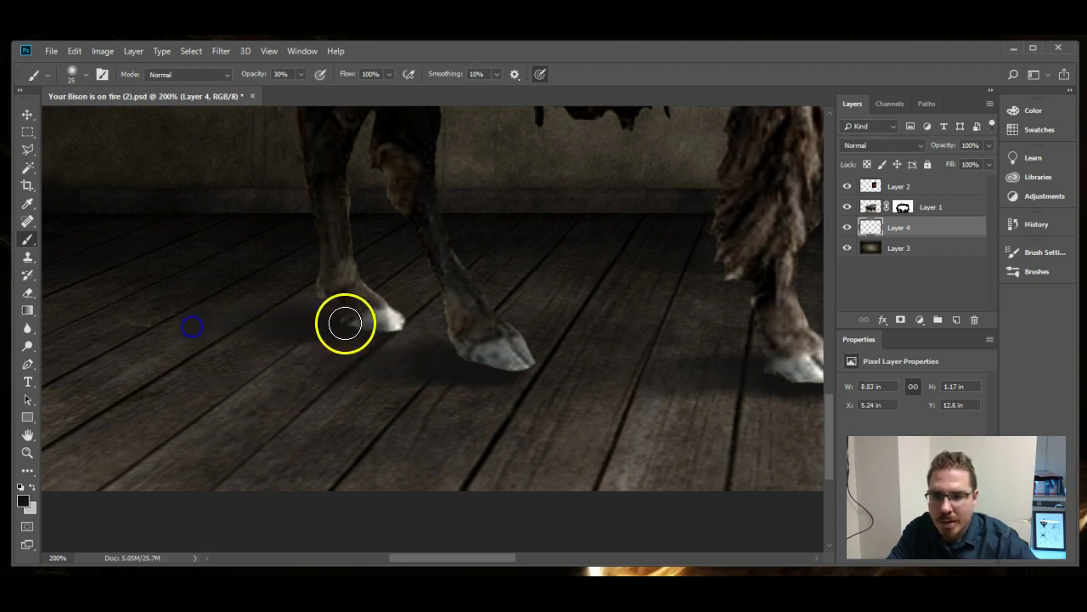
mouse_move(371, 322)
mouse_down()
mouse_move(111, 325)
mouse_move(394, 324)
mouse_move(319, 327)
mouse_move(391, 325)
mouse_move(380, 333)
mouse_move(388, 326)
mouse_move(361, 320)
mouse_up()
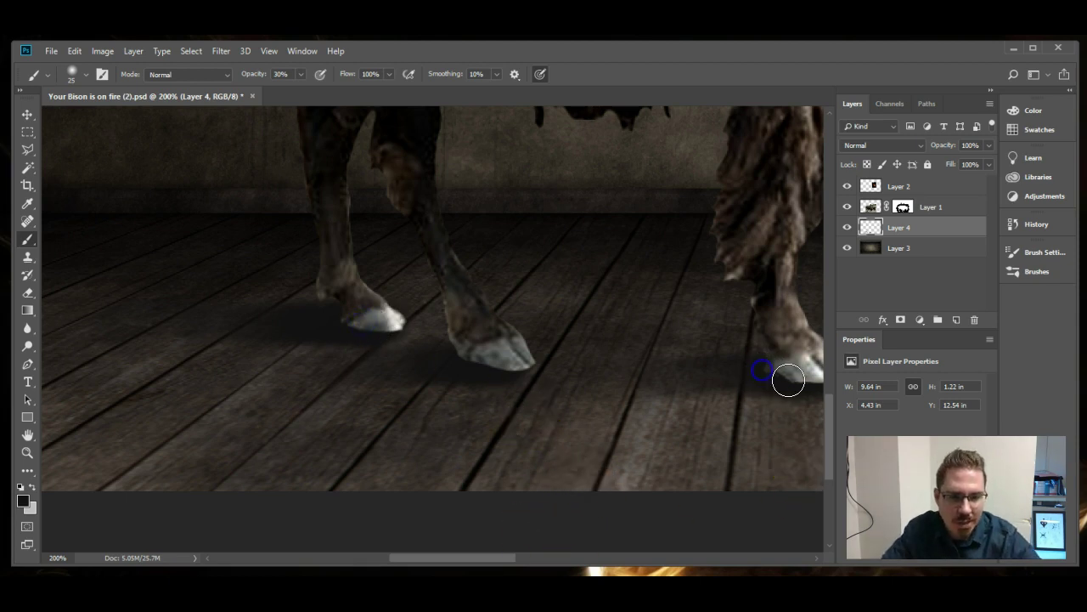
key(ctrl+minus)
key(ctrl+minus)
key(ctrl+minus)
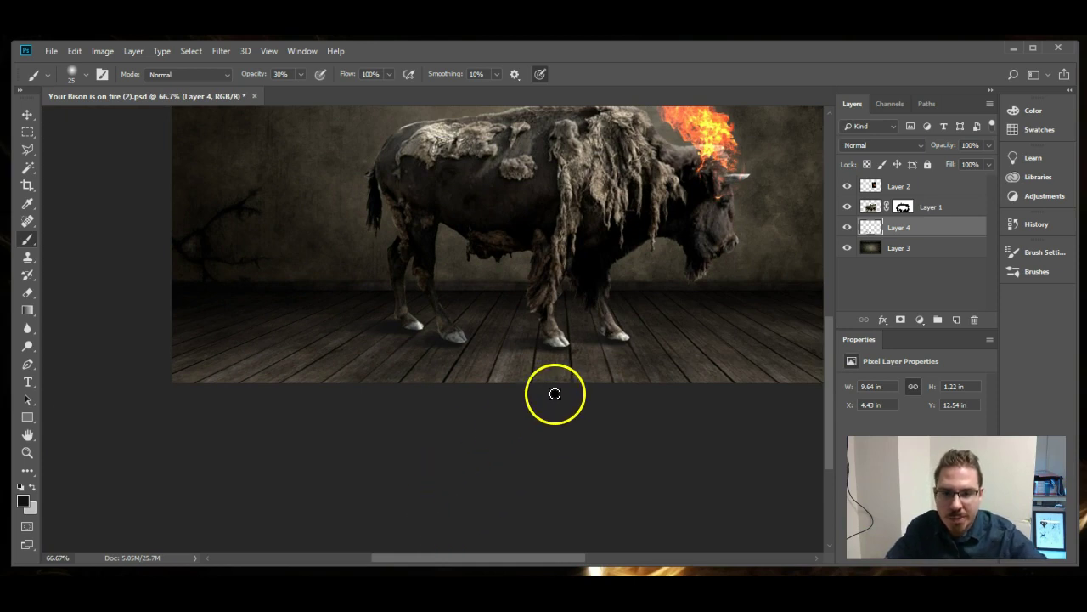
key(ctrl+minus)
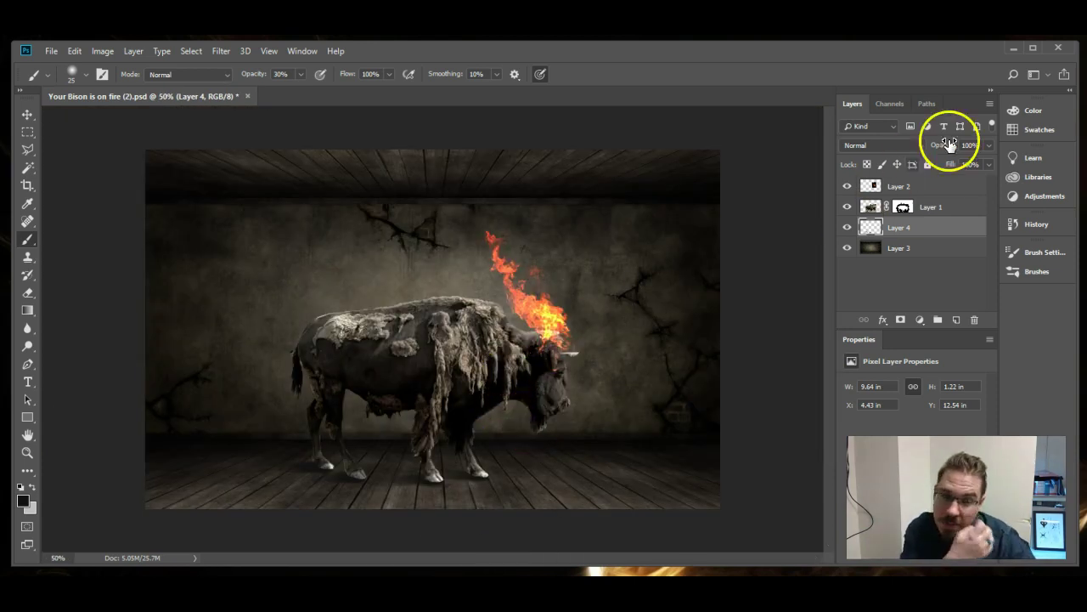
click(934, 190)
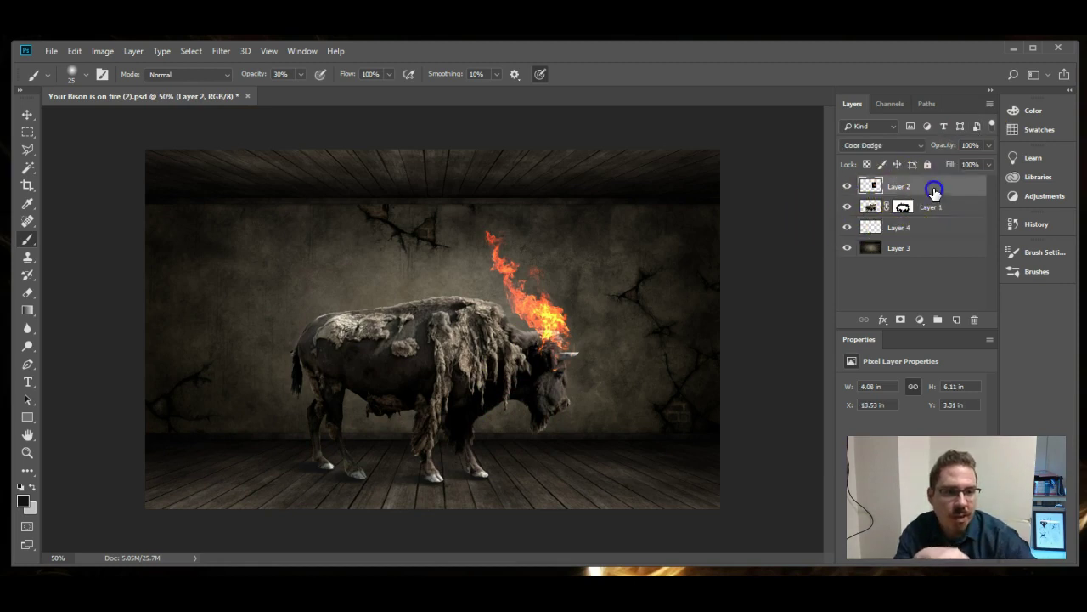
click(920, 320)
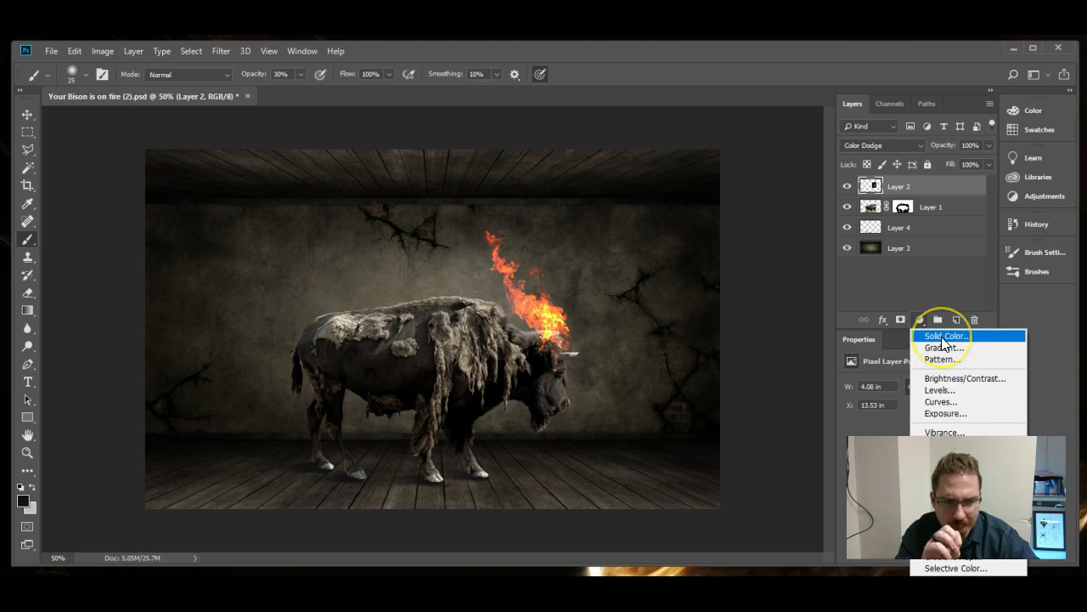
click(935, 340)
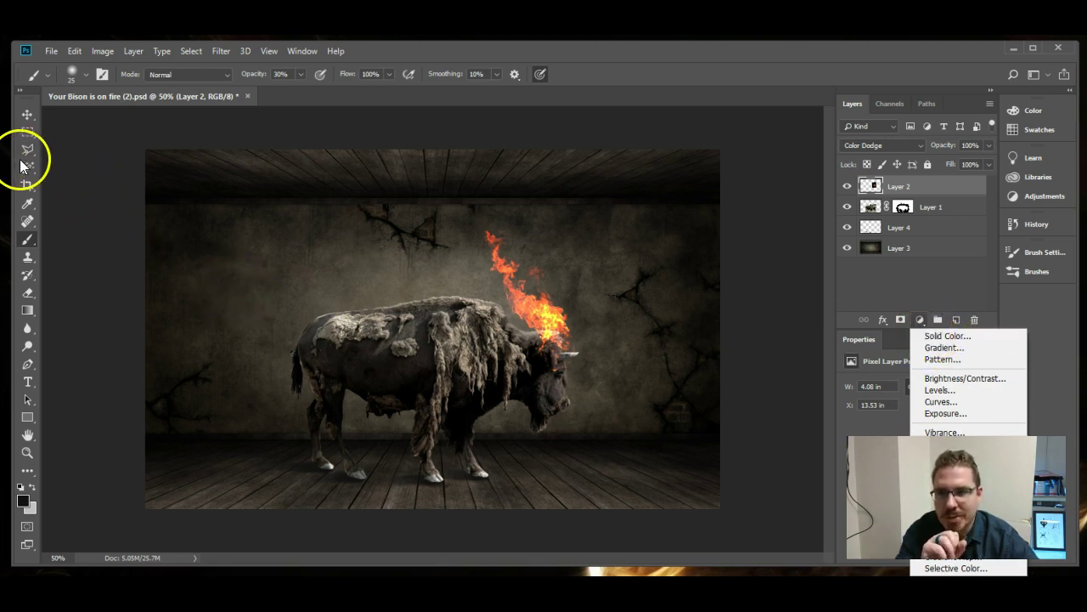
click(28, 206)
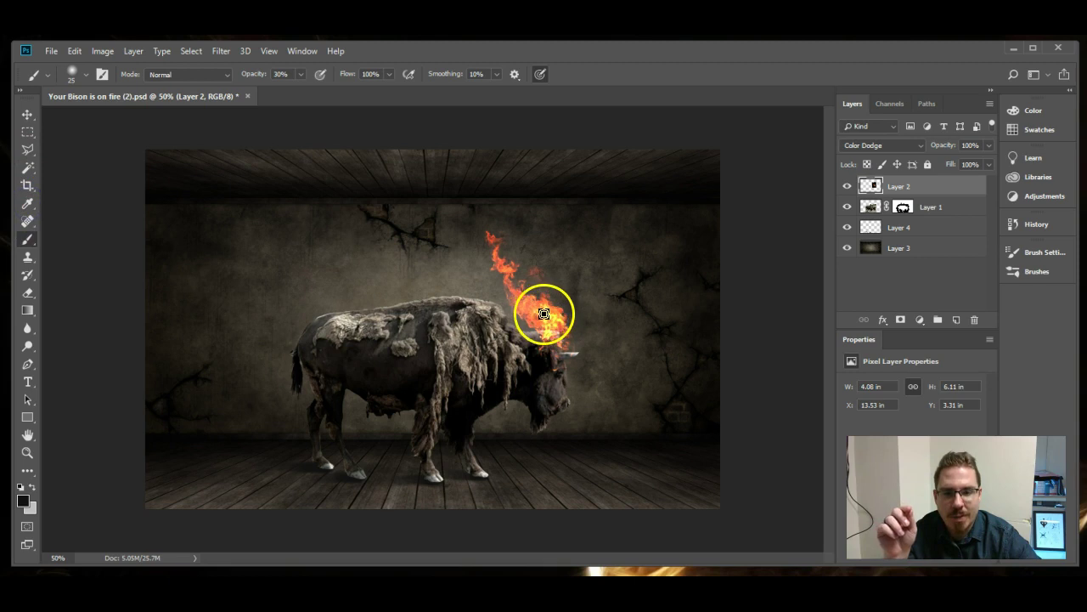
Sample a bright orange from the bison's flames with the Eyedropper as the foreground colour.
click(28, 204)
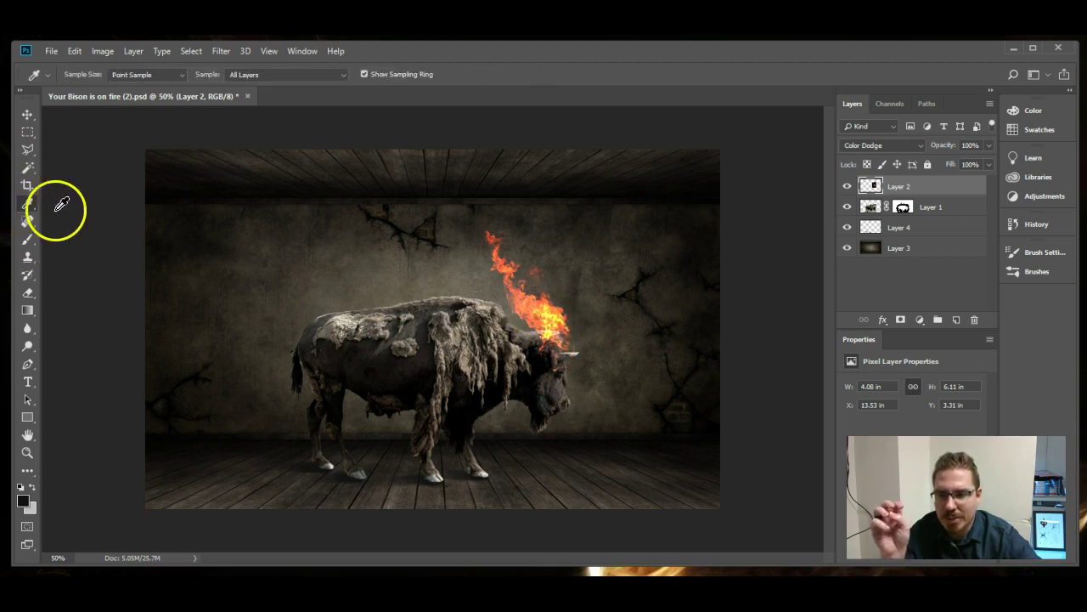
mouse_move(534, 307)
mouse_down()
mouse_move(554, 310)
mouse_move(524, 304)
mouse_move(545, 306)
mouse_up()
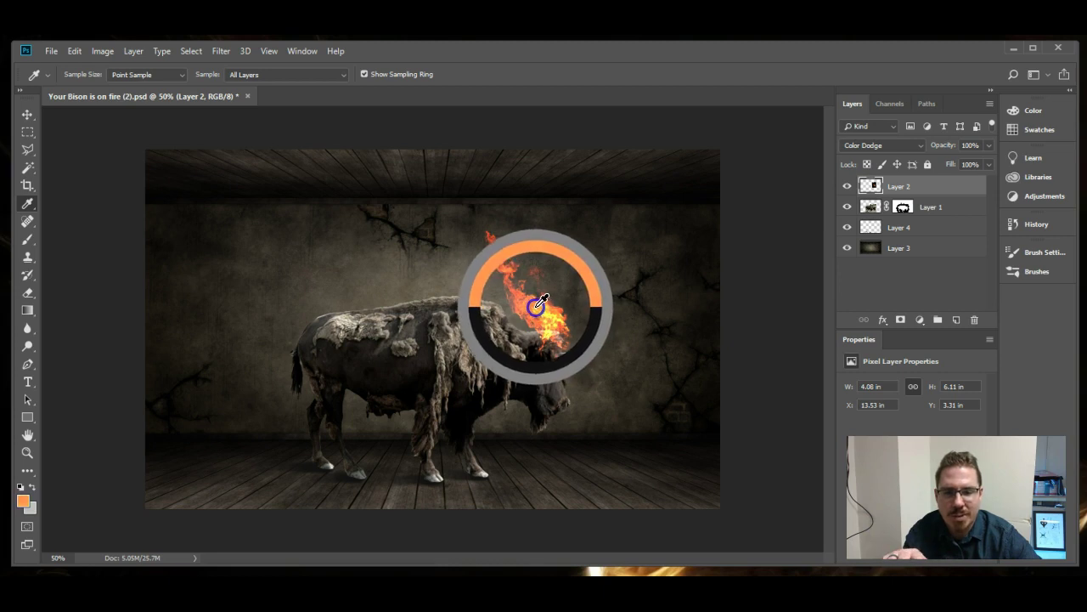
drag(536, 307, 537, 302)
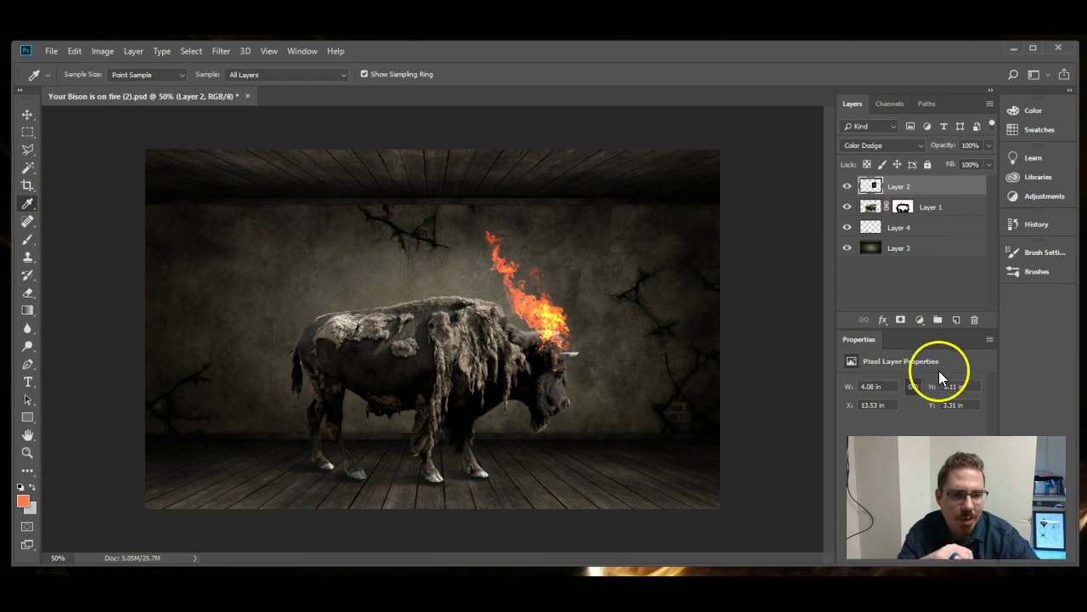
Add an orange Solid Color fill layer, Color Fill 1, and target its white mask.
click(921, 321)
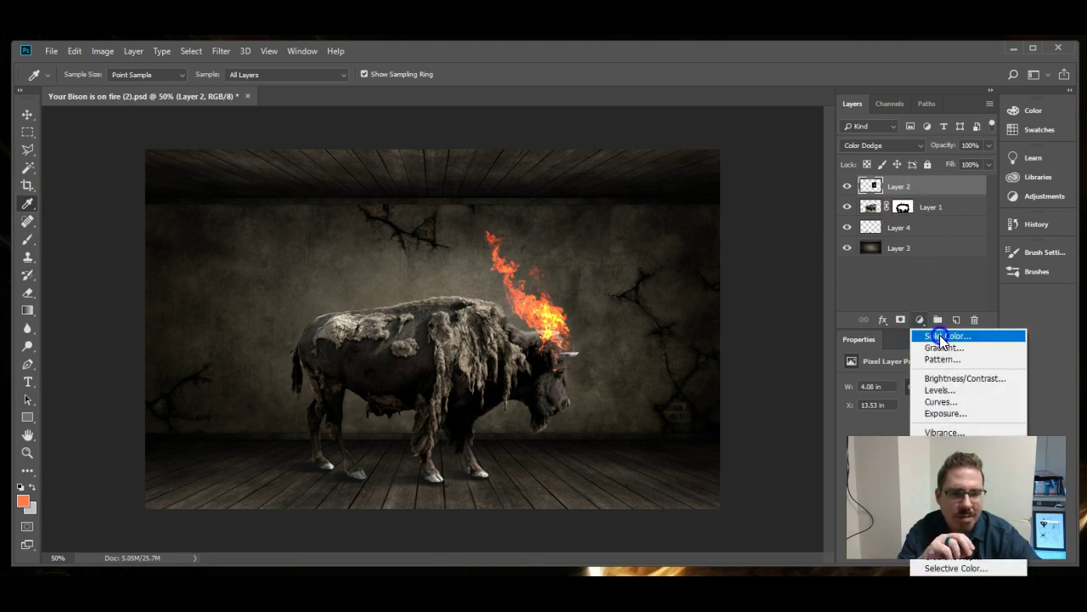
click(940, 339)
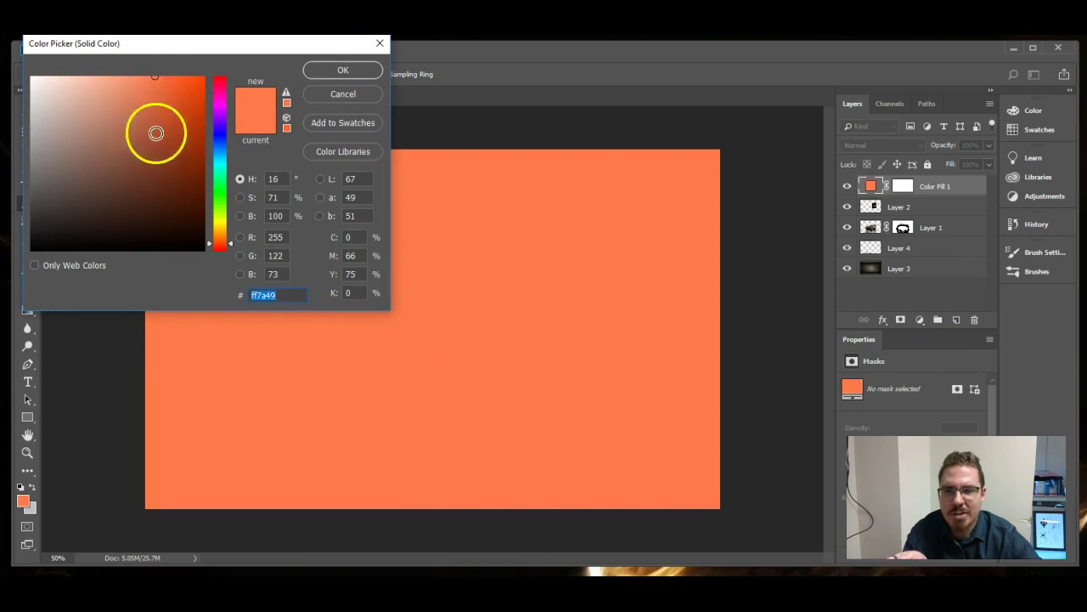
click(343, 72)
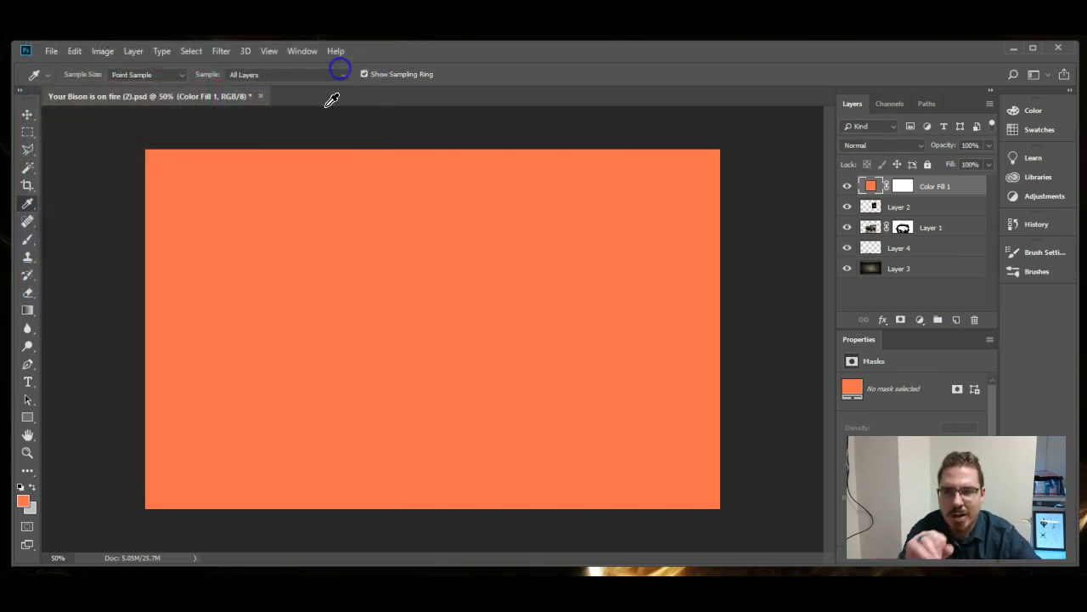
click(902, 189)
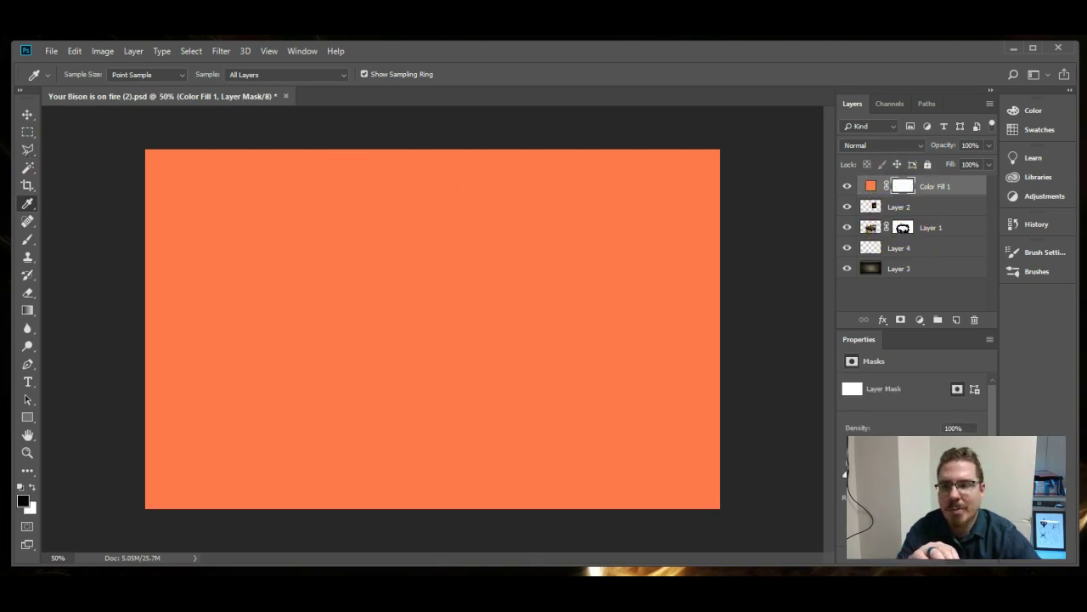
Select the Brush tool and set its opacity to 16%.
click(28, 240)
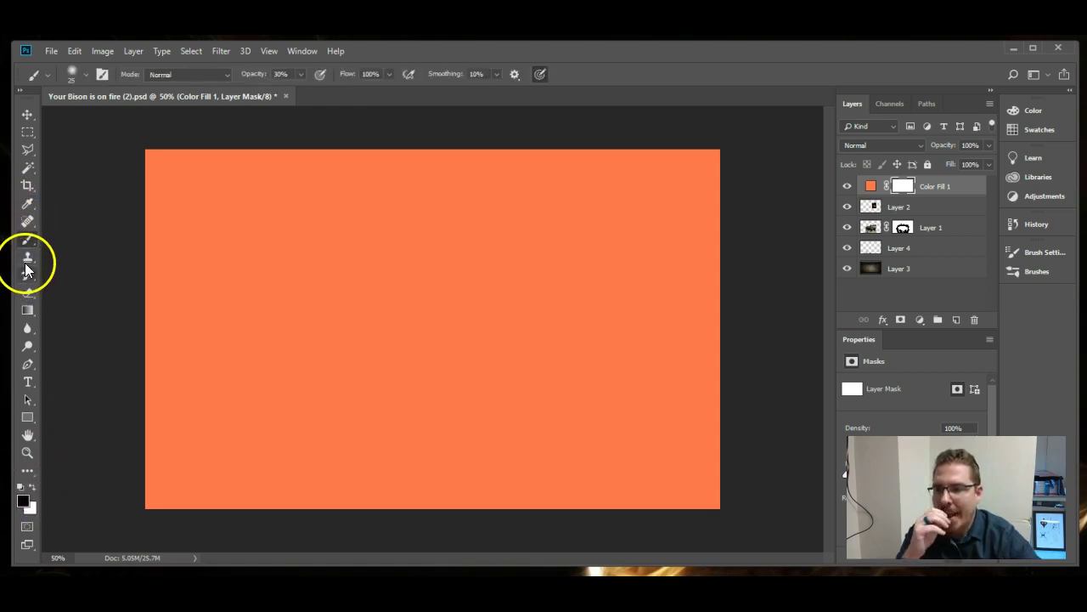
click(300, 75)
drag(300, 90, 357, 104)
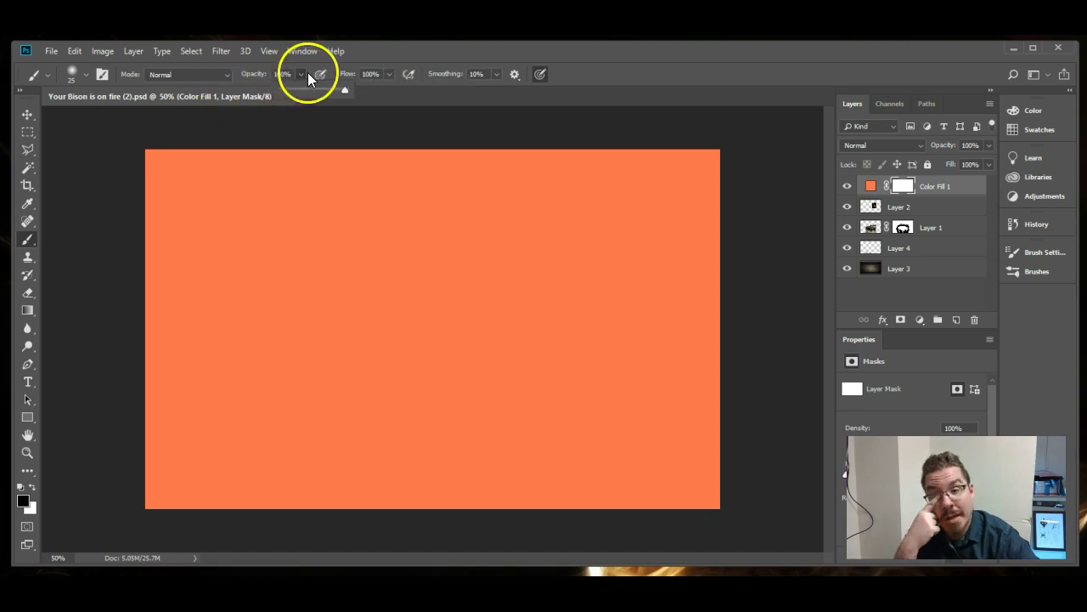
click(300, 74)
click(301, 74)
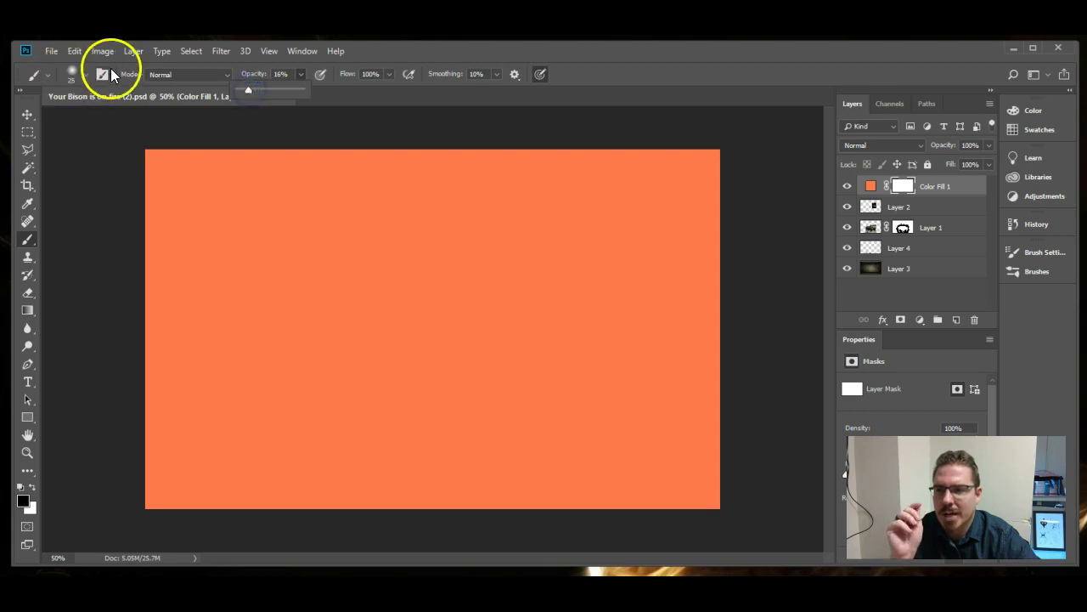
Raise the brush size to 3937 px at 0% hardness and dismiss the invalid-entry warning.
click(75, 70)
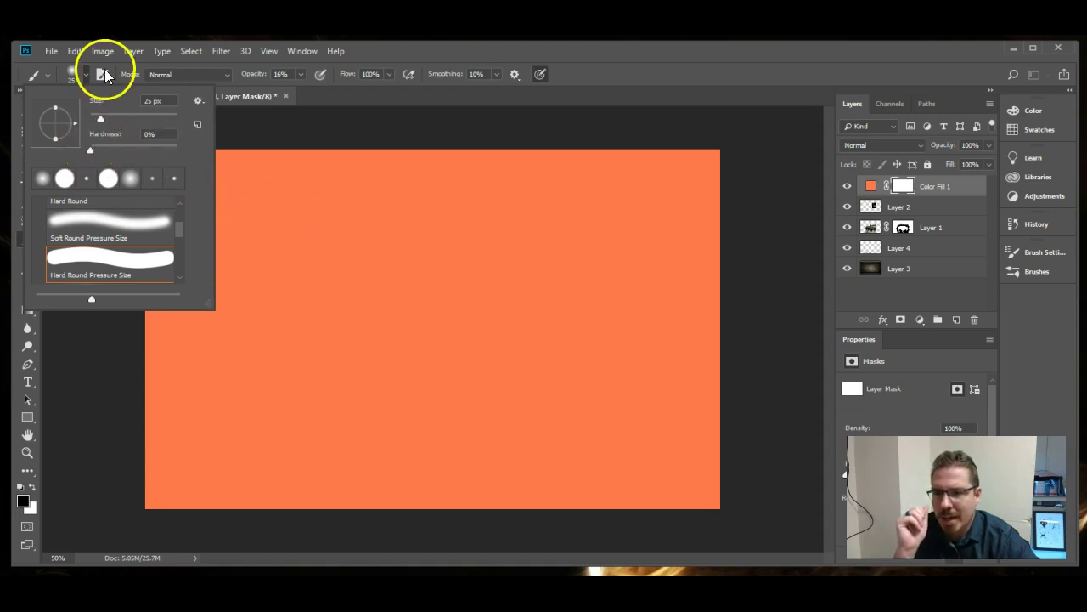
drag(101, 122, 162, 125)
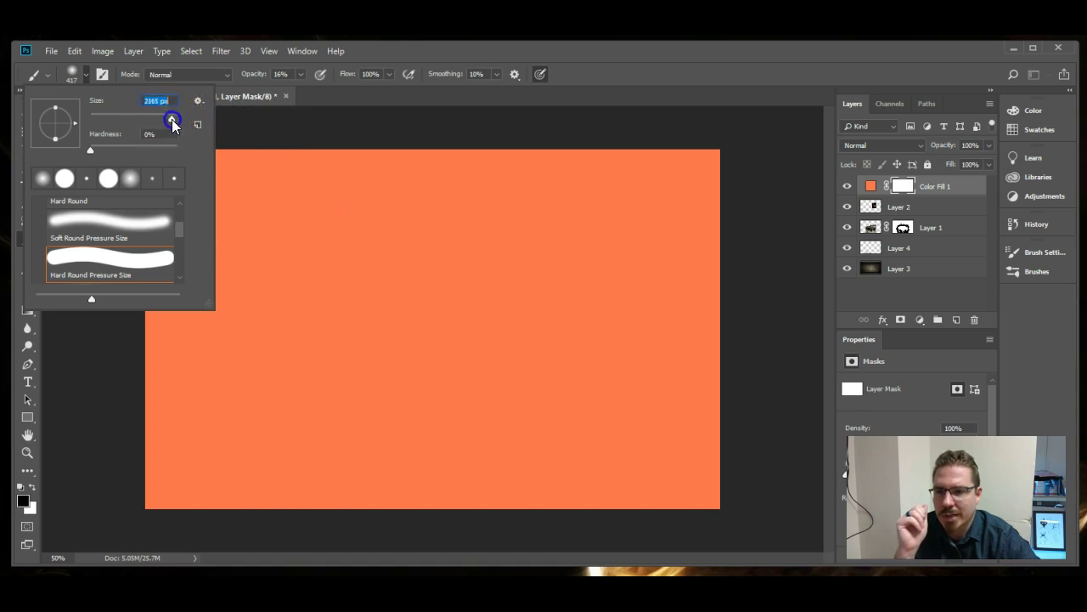
drag(171, 119, 170, 118)
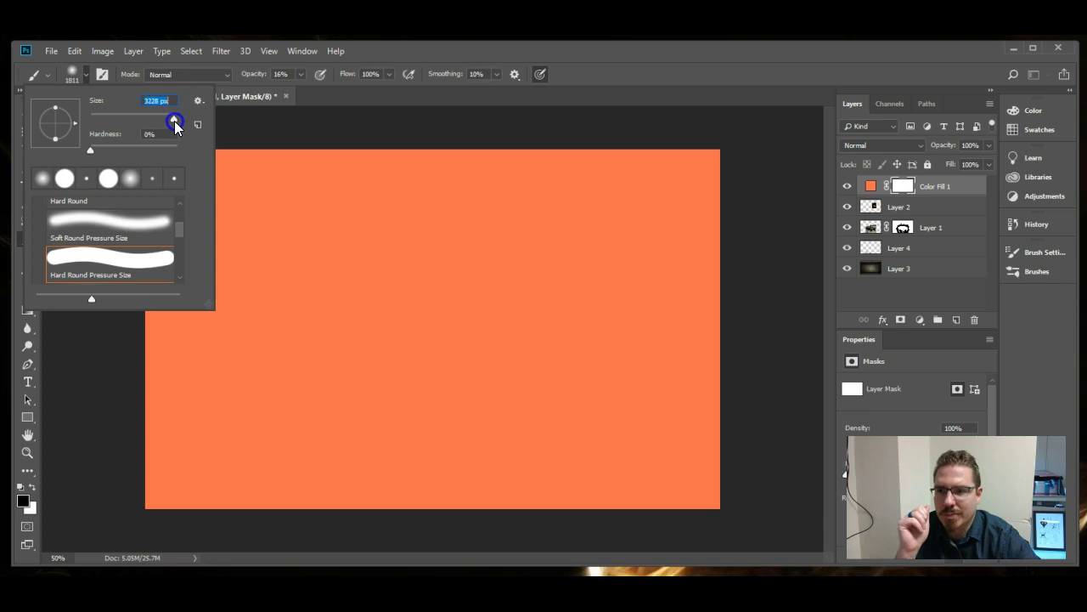
drag(175, 121, 175, 121)
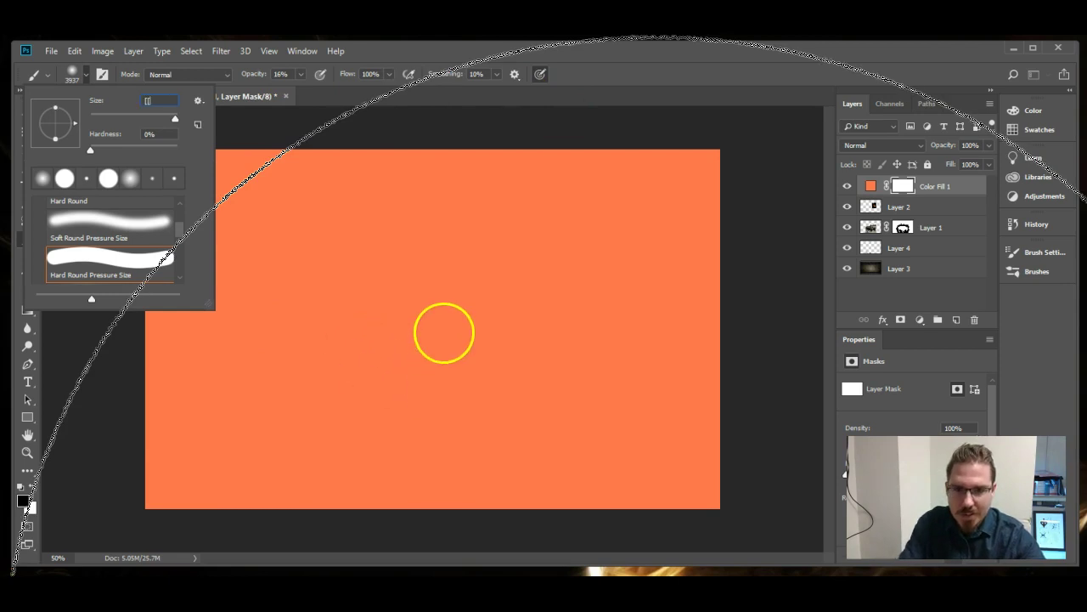
text([)
key(Return)
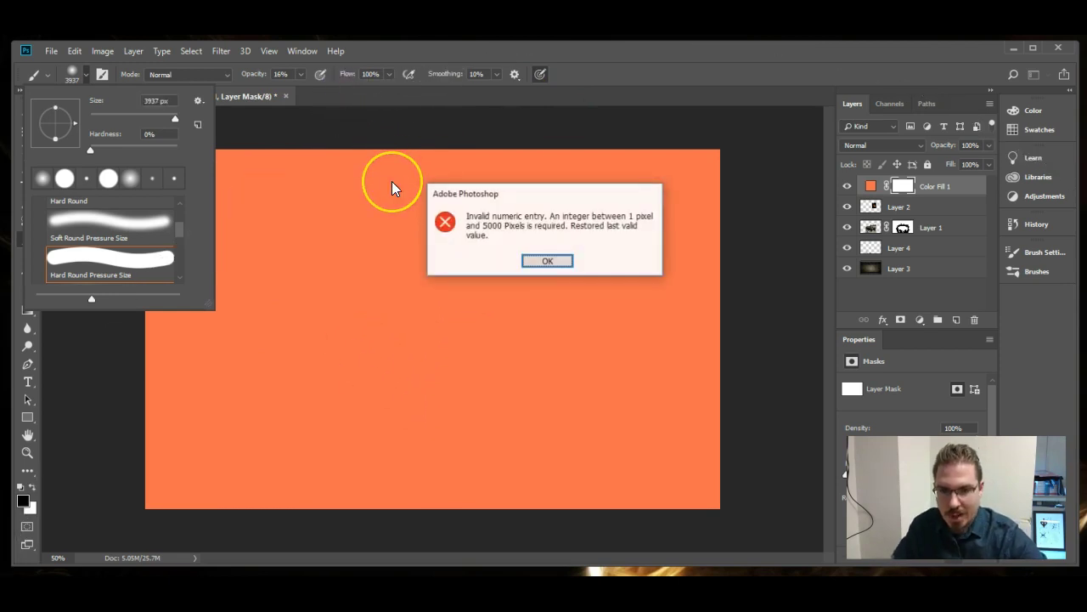
click(534, 262)
key(ctrl+minus)
key(ctrl+minus)
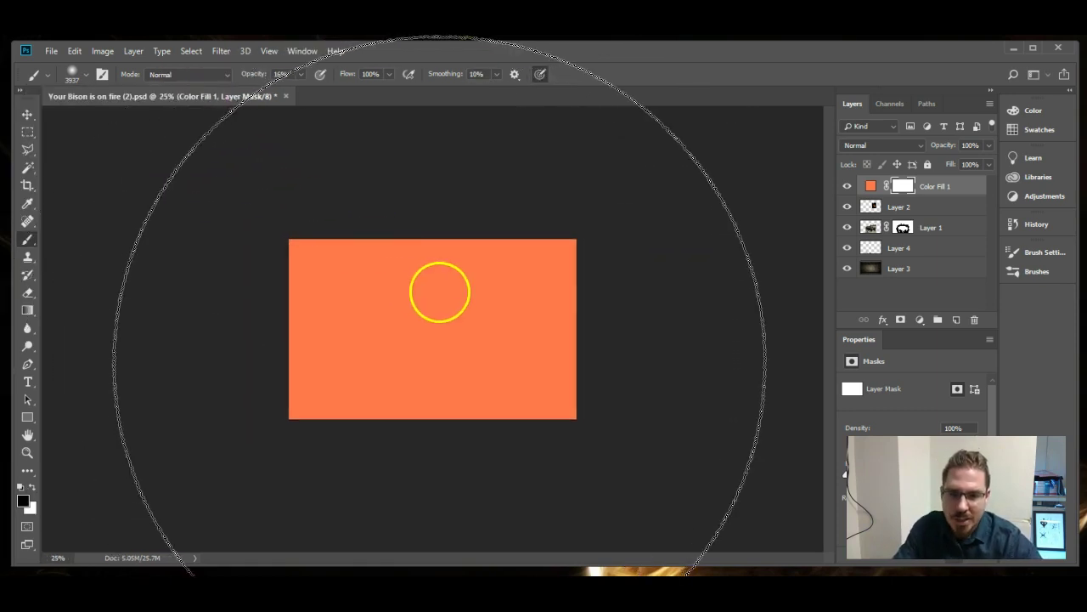
Paint black on Color Fill 1's mask over the bison and centre, shrinking the brush to about 1100 px.
key(bracketleft)
key(bracketleft)
key(bracketleft)
key(bracketleft)
key(bracketleft)
key(bracketleft)
key(bracketleft)
key(bracketleft)
key(bracketleft)
key(bracketleft)
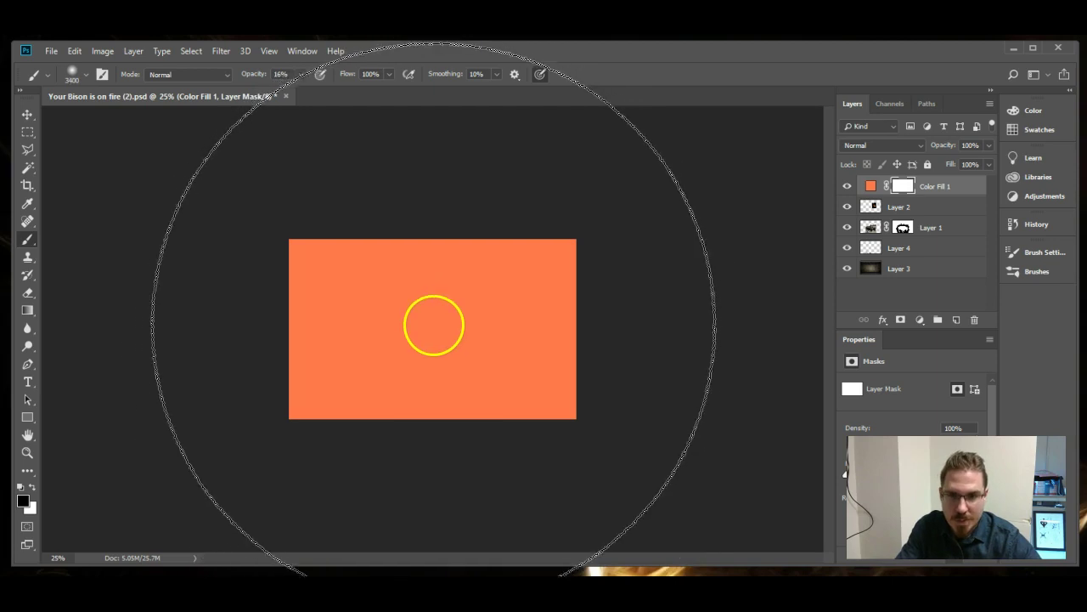
click(440, 327)
key(bracketleft)
key(bracketleft)
key(bracketleft)
key(bracketleft)
key(bracketleft)
key(bracketleft)
key(bracketleft)
key(bracketleft)
click(440, 324)
key(bracketleft)
key(bracketleft)
key(bracketleft)
click(439, 324)
key(bracketleft)
key(bracketleft)
key(bracketleft)
key(bracketleft)
click(429, 328)
key(bracketleft)
key(bracketleft)
key(bracketleft)
click(430, 330)
Enlarge the brush to about 2700 px and clear the orange off the bison's back and floor.
key(bracketright)
key(bracketright)
key(bracketright)
key(bracketright)
key(bracketright)
key(bracketright)
key(bracketright)
key(bracketright)
key(bracketright)
key(bracketright)
key(bracketright)
key(bracketright)
key(bracketright)
key(bracketright)
key(bracketright)
key(bracketright)
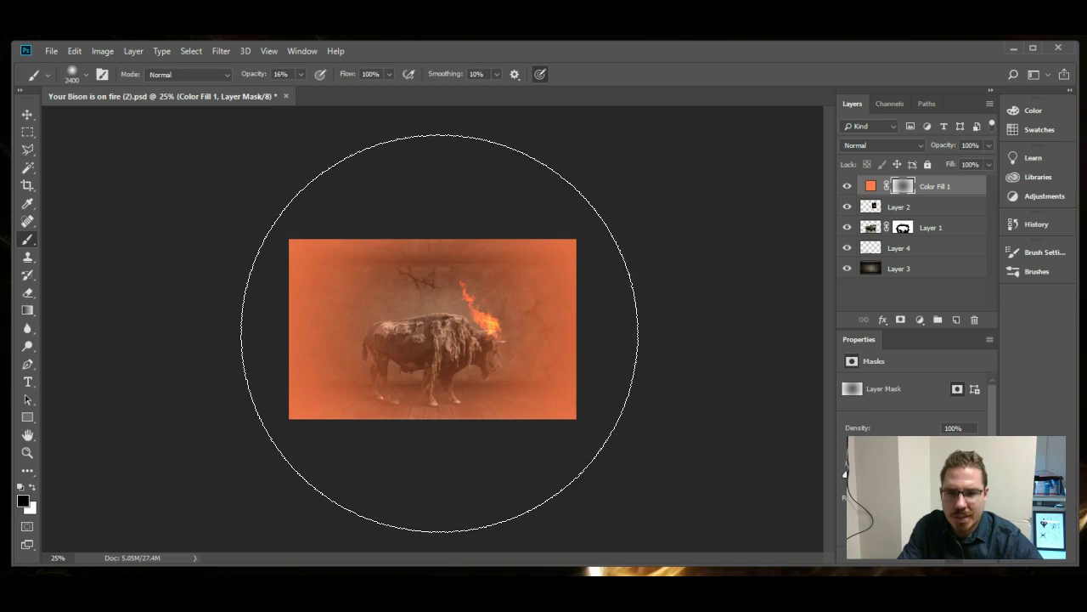
click(442, 330)
key(bracketright)
key(bracketright)
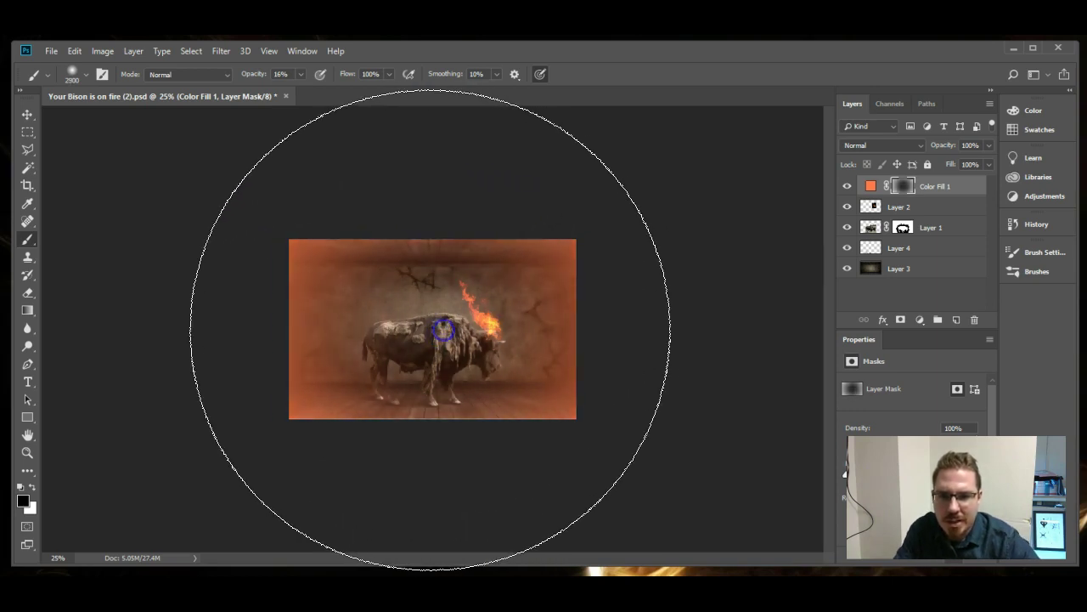
drag(435, 329, 426, 327)
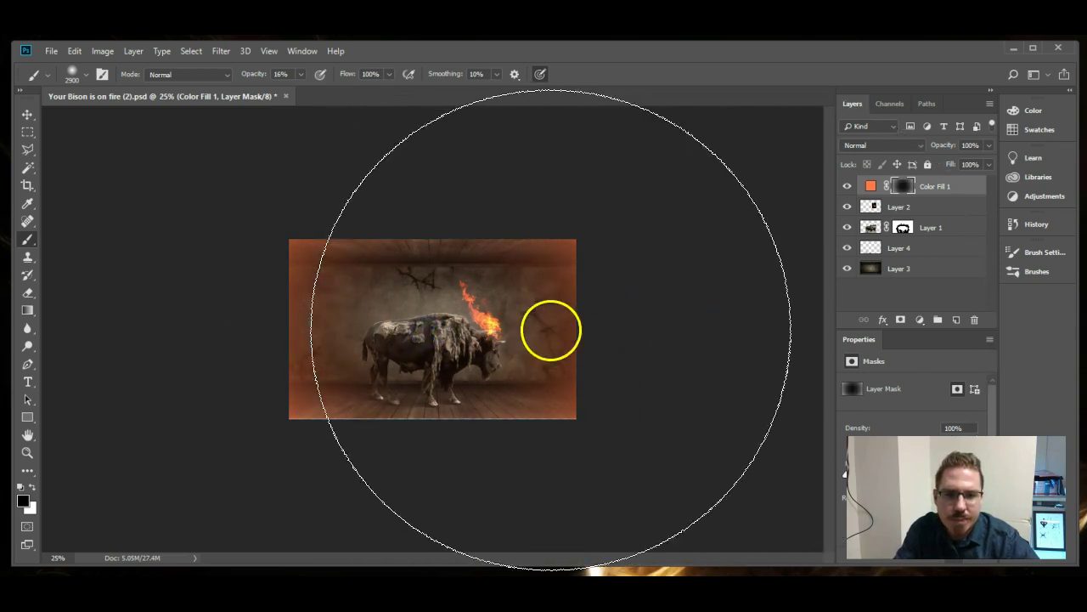
click(848, 187)
click(848, 187)
click(848, 187)
click(849, 188)
click(848, 188)
click(848, 188)
click(848, 189)
click(849, 188)
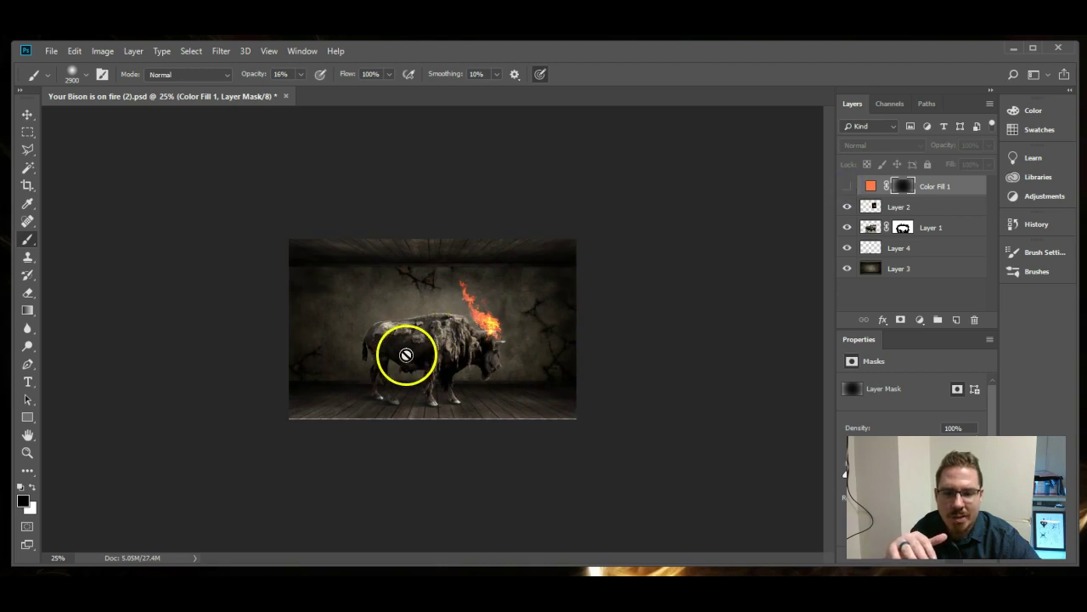
click(847, 186)
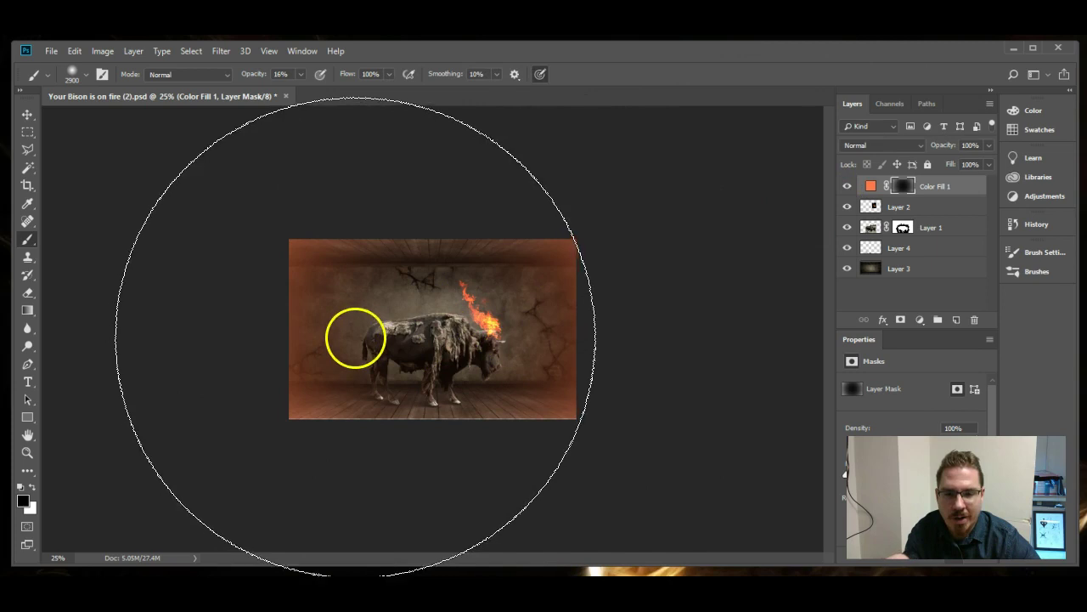